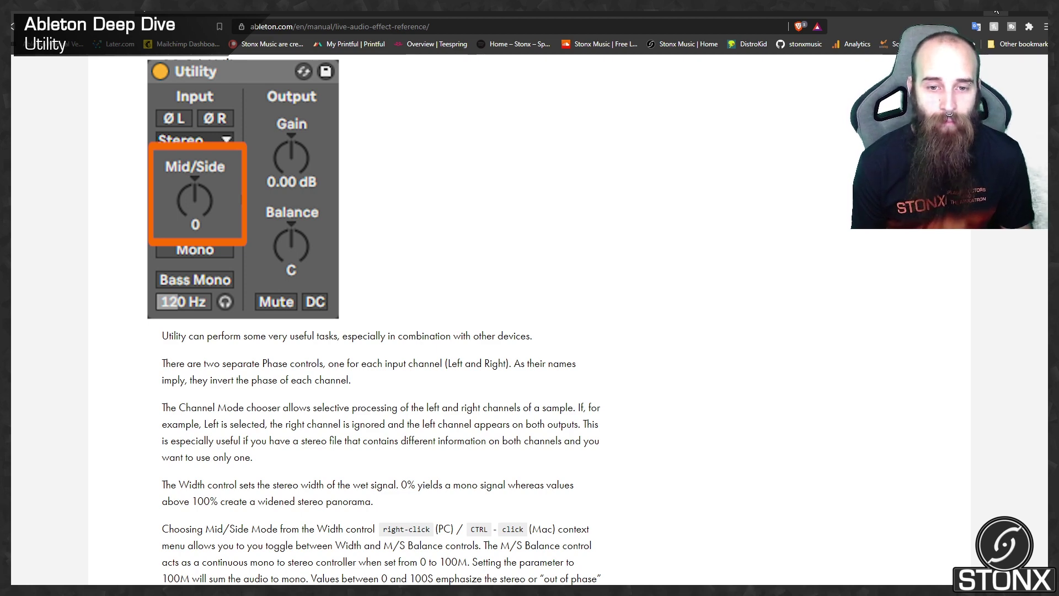
Scroll the manual's Utility section to the Phase, Channel Mode and Width descriptions
{"action": "scroll", "coordinate": [530, 331], "scroll_direction": "down", "scroll_amount": 2}
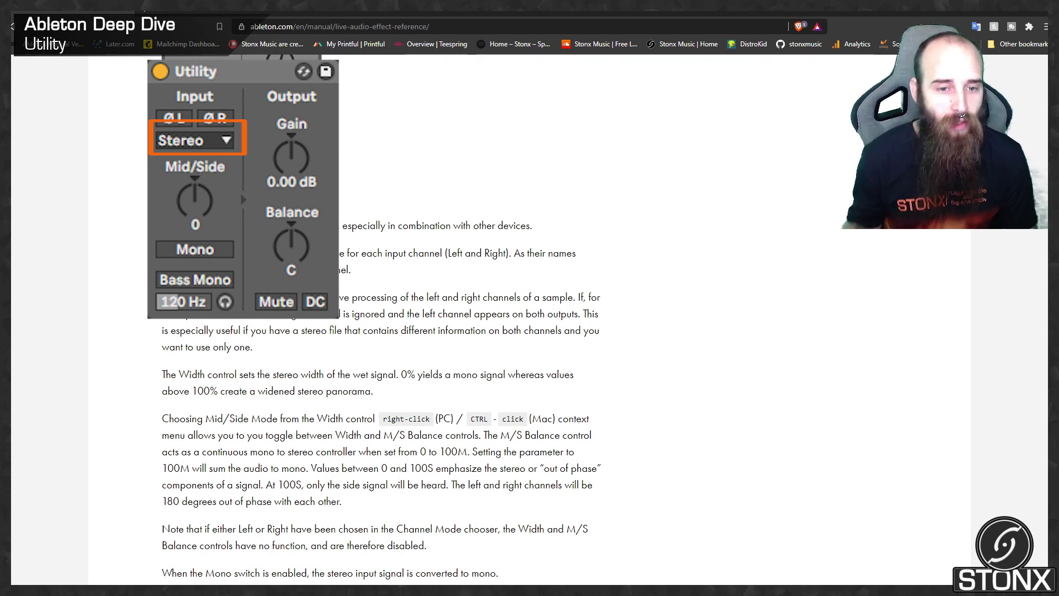
Read past Mono, Bass Mono, Gain, Balance, Mute and DC down to the 22.37 Vinyl Distortion heading
{"action": "scroll", "coordinate": [380, 331], "scroll_direction": "down", "scroll_amount": 2}
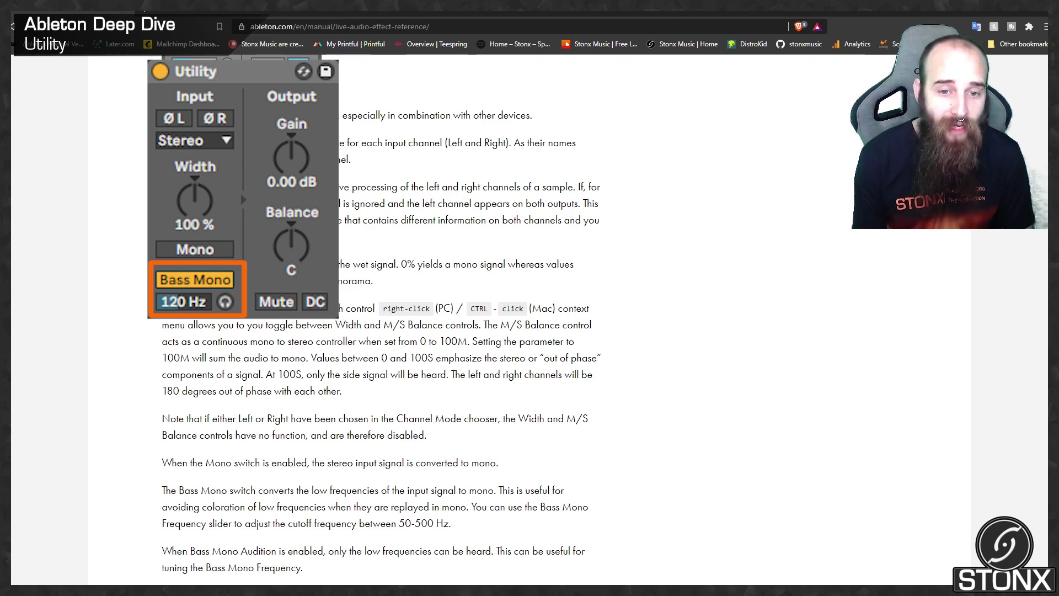
{"action": "scroll", "coordinate": [380, 320], "scroll_direction": "down", "scroll_amount": 2}
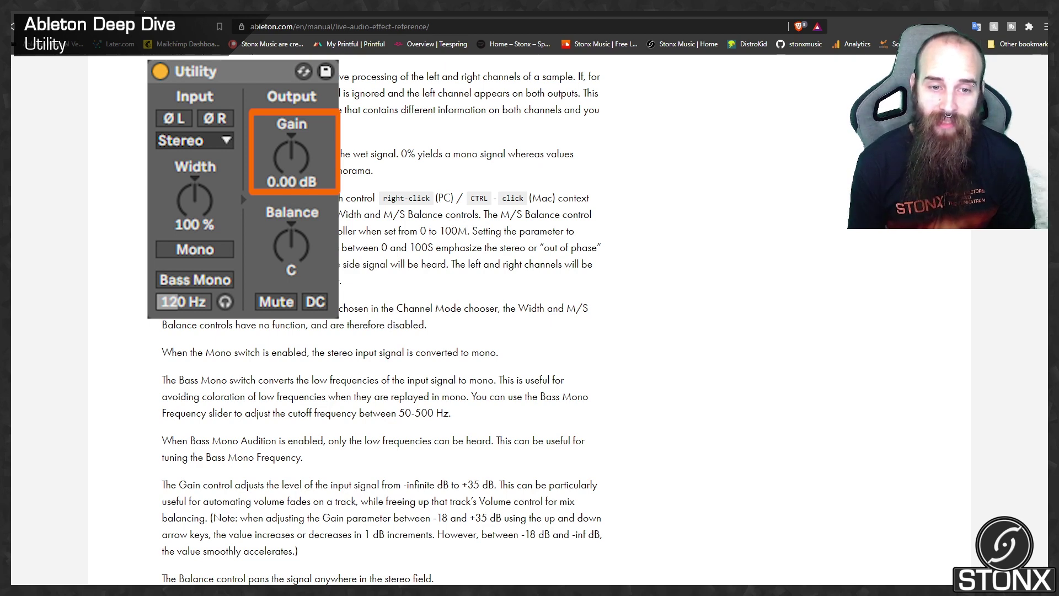
{"action": "scroll", "coordinate": [380, 331], "scroll_direction": "down", "scroll_amount": 2}
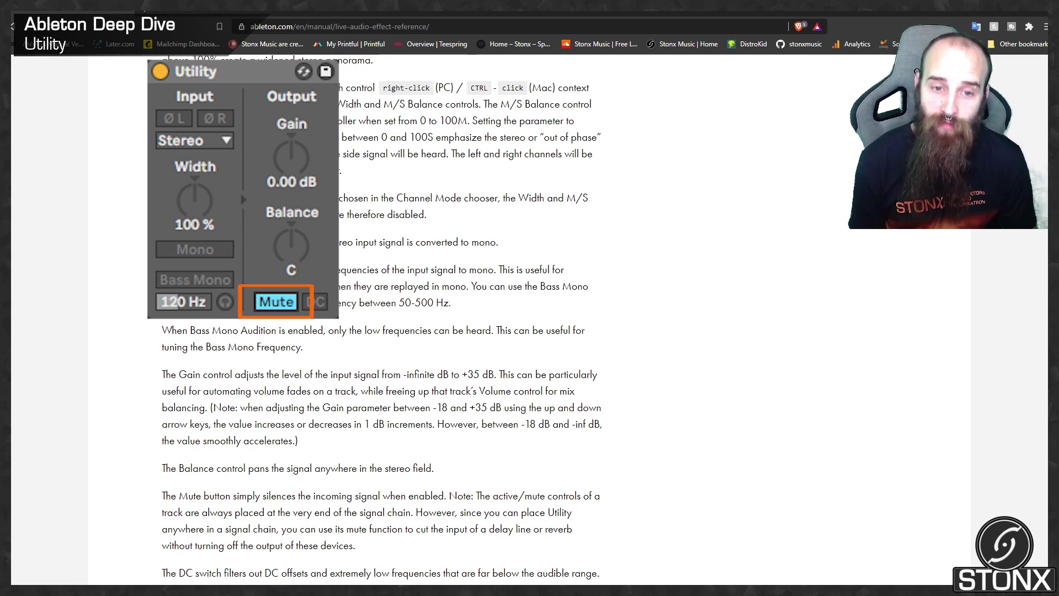
{"action": "scroll", "coordinate": [379, 316], "scroll_direction": "down", "scroll_amount": 1}
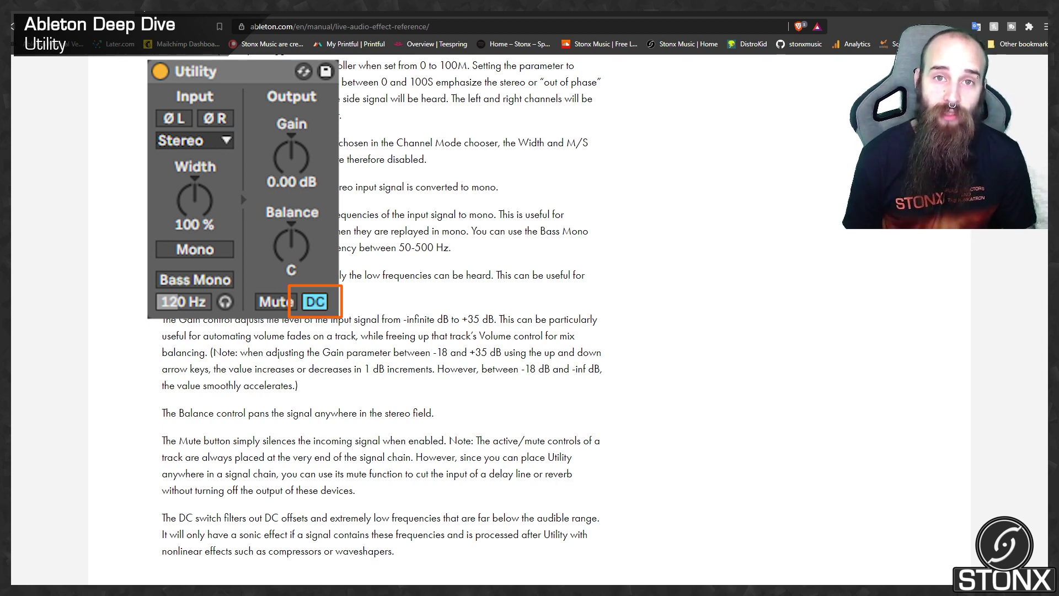
{"action": "scroll", "coordinate": [387, 320], "scroll_direction": "down", "scroll_amount": 1}
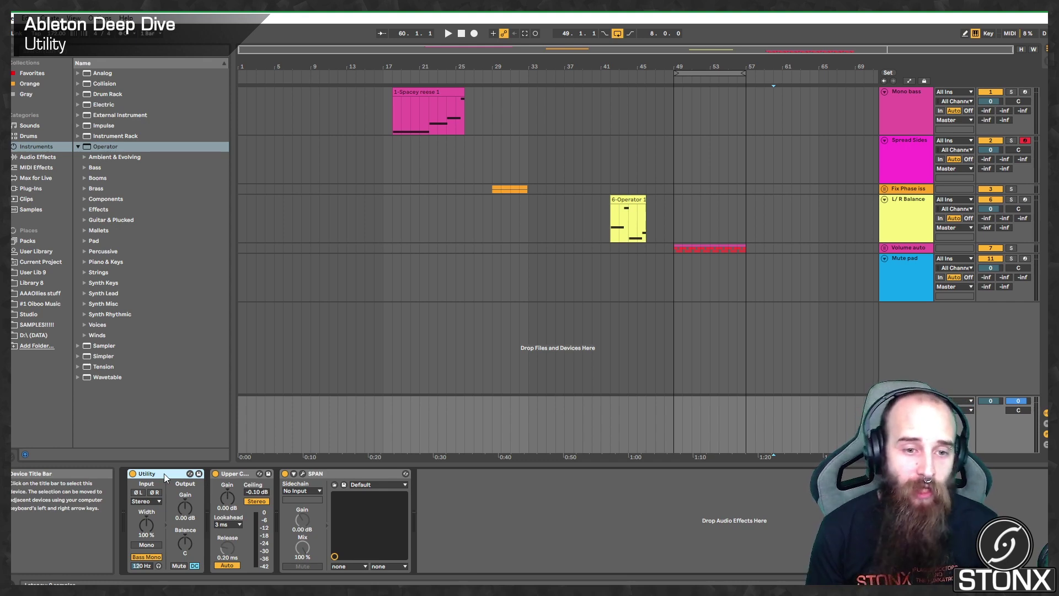
Select the Mono bass track and its Spacey reese clip, play it, and unfold then refold the rack
{"action": "left_click", "coordinate": [651, 539]}
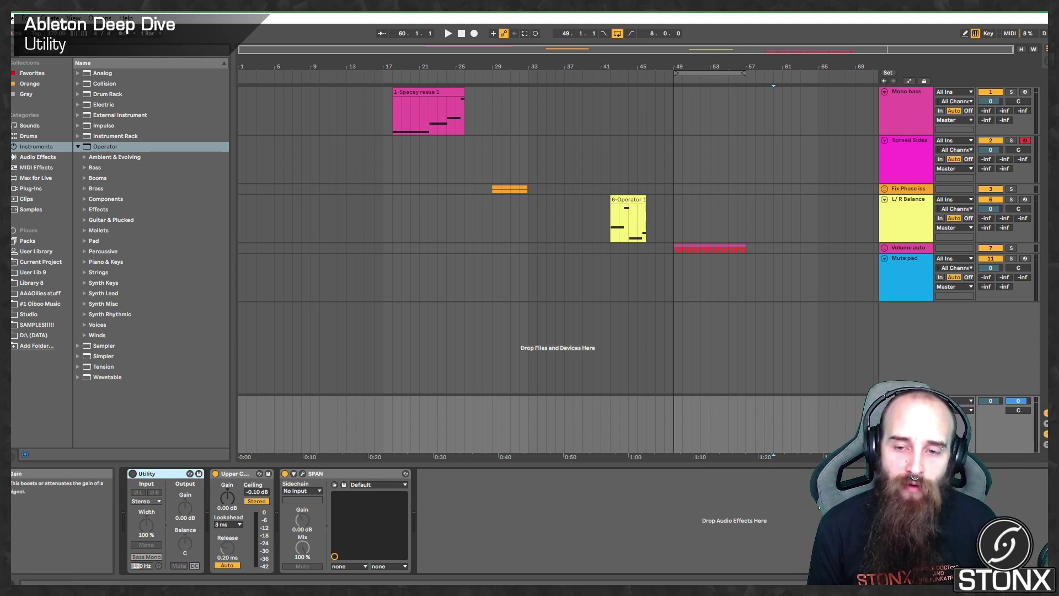
{"action": "left_click", "coordinate": [904, 257]}
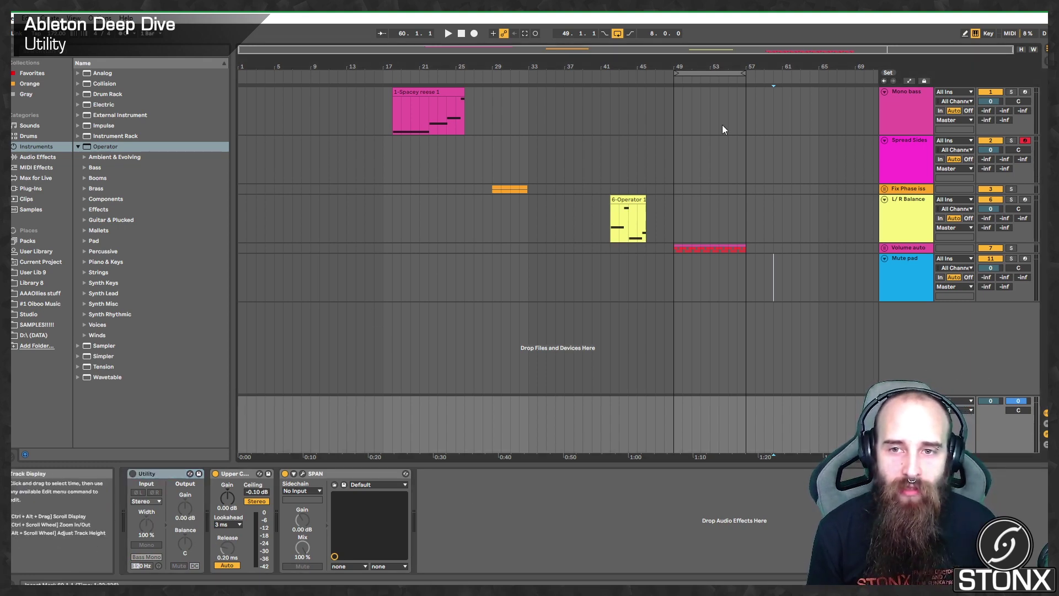
{"action": "left_click", "coordinate": [924, 110]}
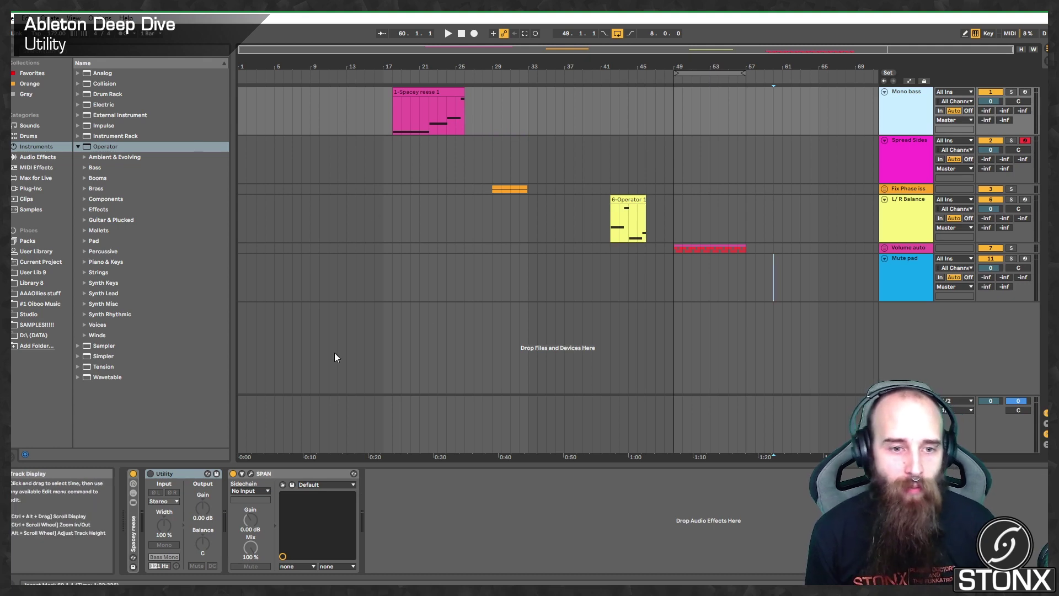
{"action": "left_click", "coordinate": [407, 105]}
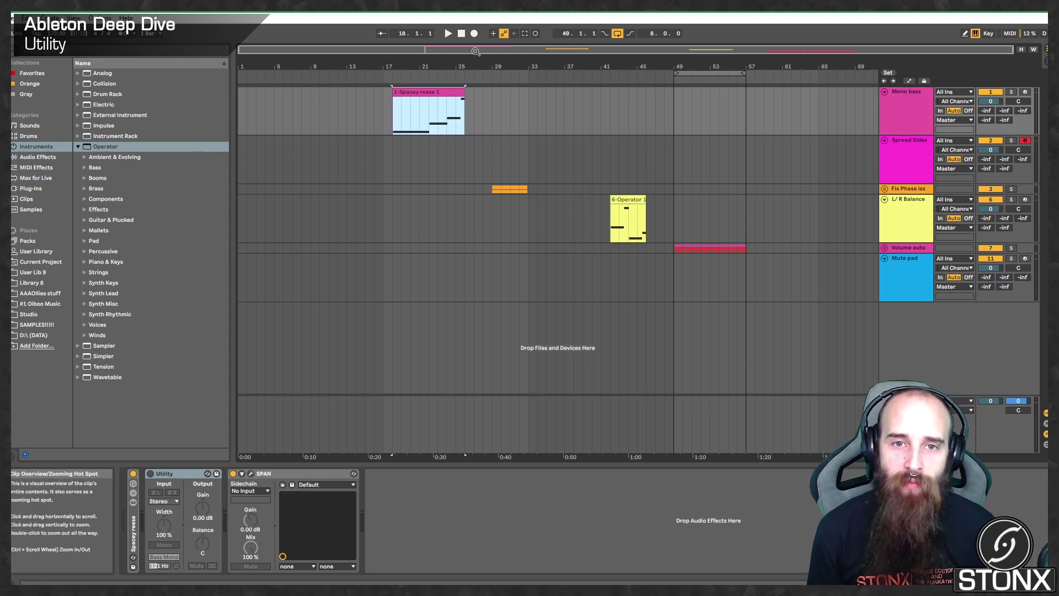
{"action": "left_click_drag", "start_coordinate": [441, 50], "coordinate": [441, 82]}
{"action": "key", "text": "space"}
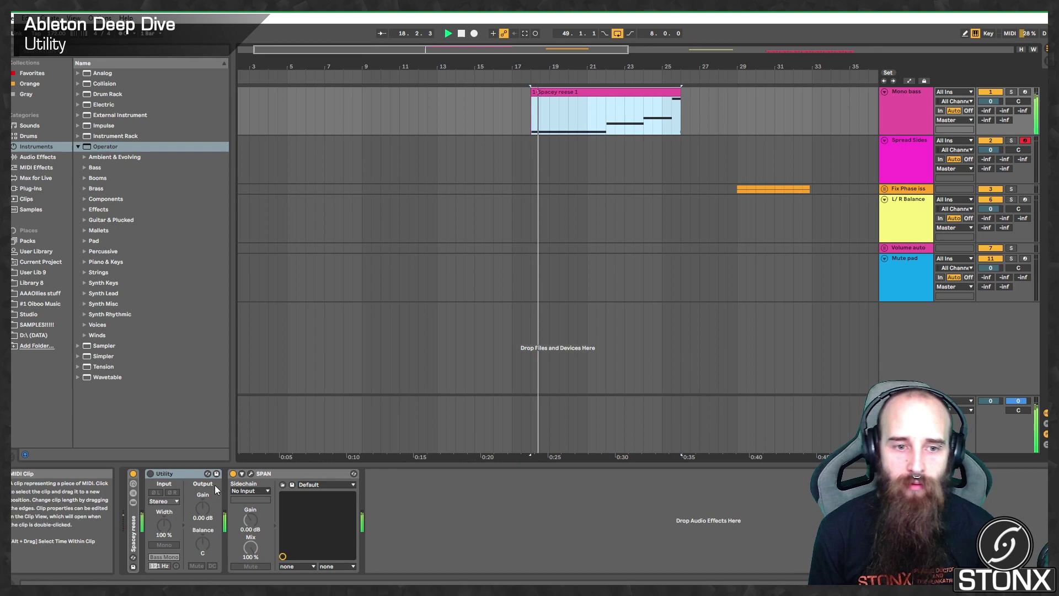
{"action": "double_click", "coordinate": [133, 526]}
{"action": "double_click", "coordinate": [179, 472]}
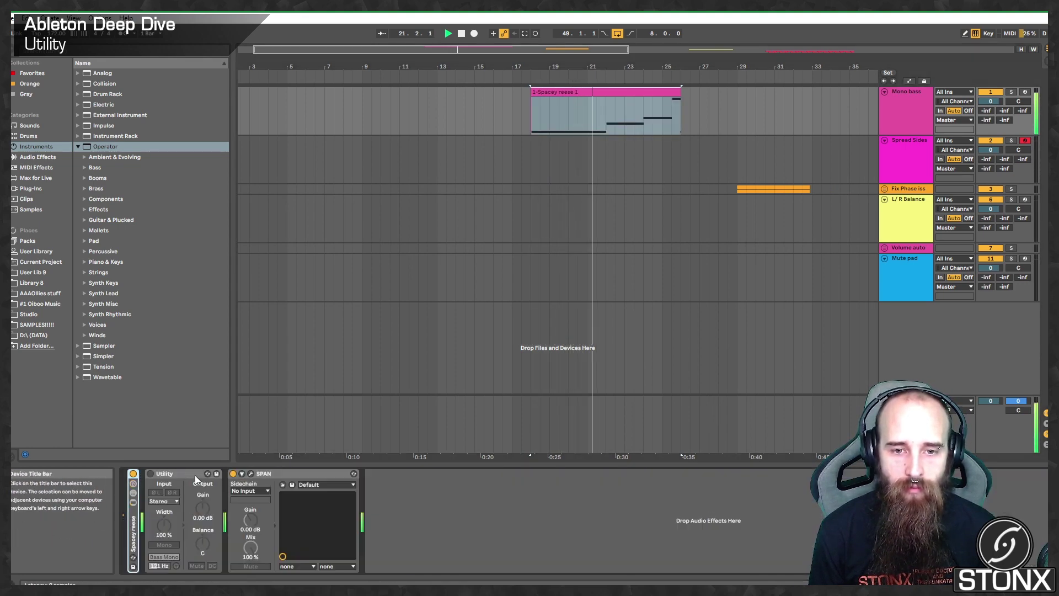
Open the SPAN analyzer window and play then stop the Spacey reese clip through it
{"action": "left_click", "coordinate": [252, 473]}
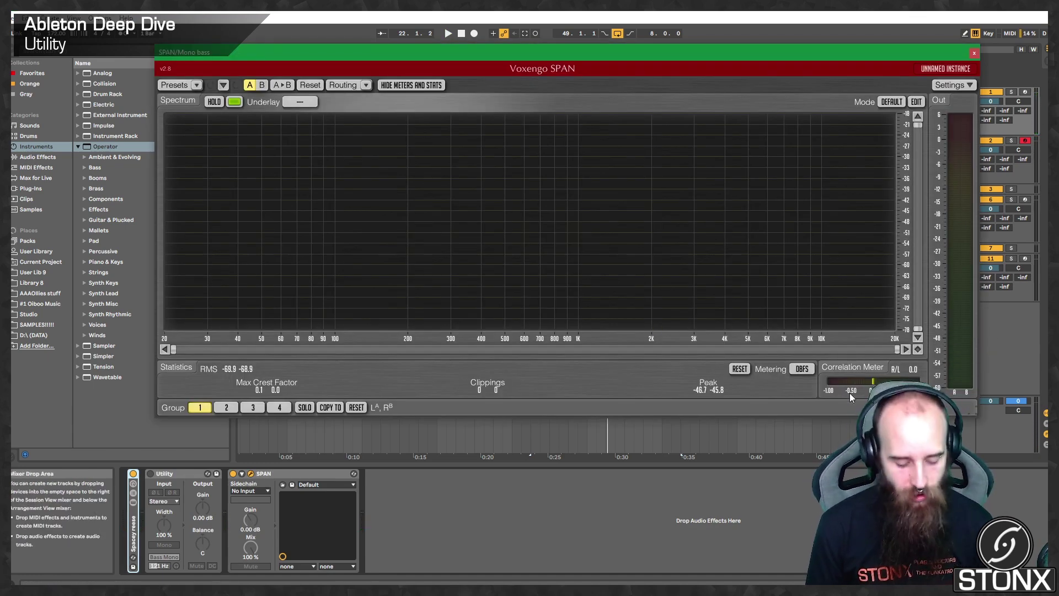
{"action": "key", "text": "space"}
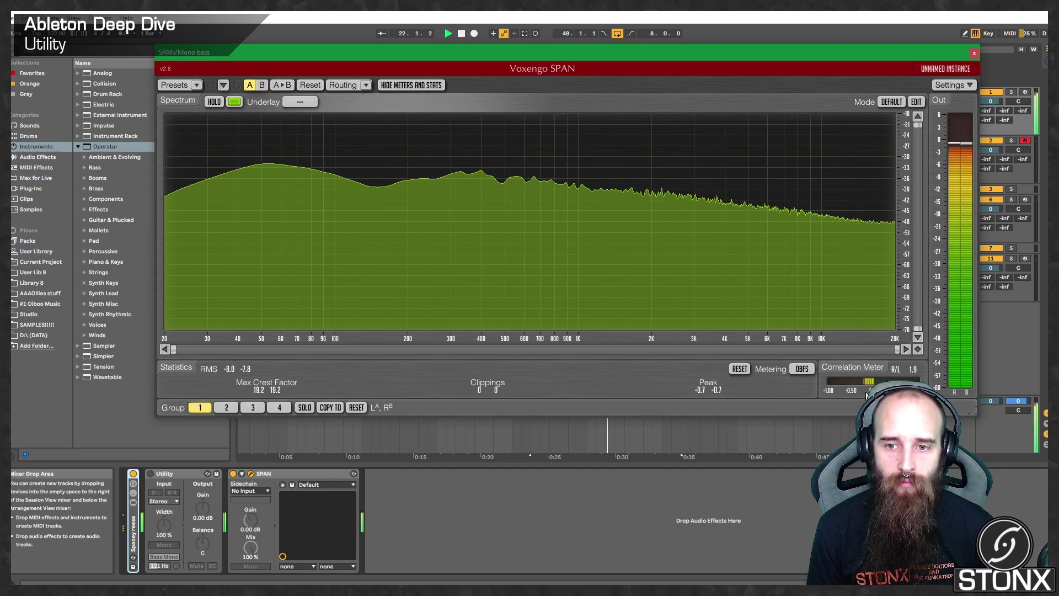
{"action": "key", "text": "space"}
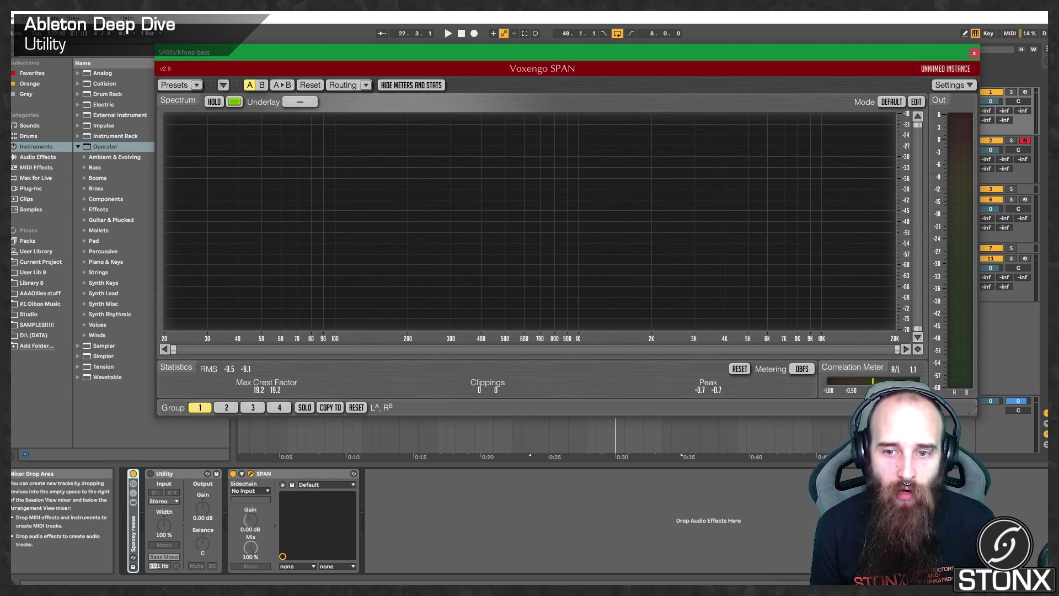
Turn Utility on, audition the Bass Mono band while tuning the cutoff to 173 Hz, then play the full mix
{"action": "left_click", "coordinate": [151, 473]}
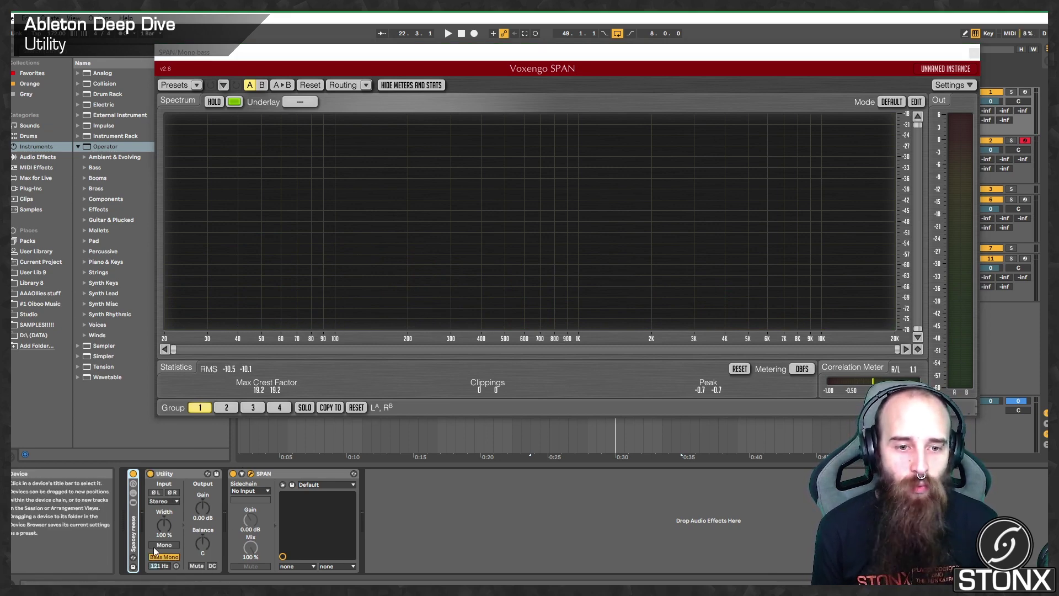
{"action": "left_click", "coordinate": [174, 567]}
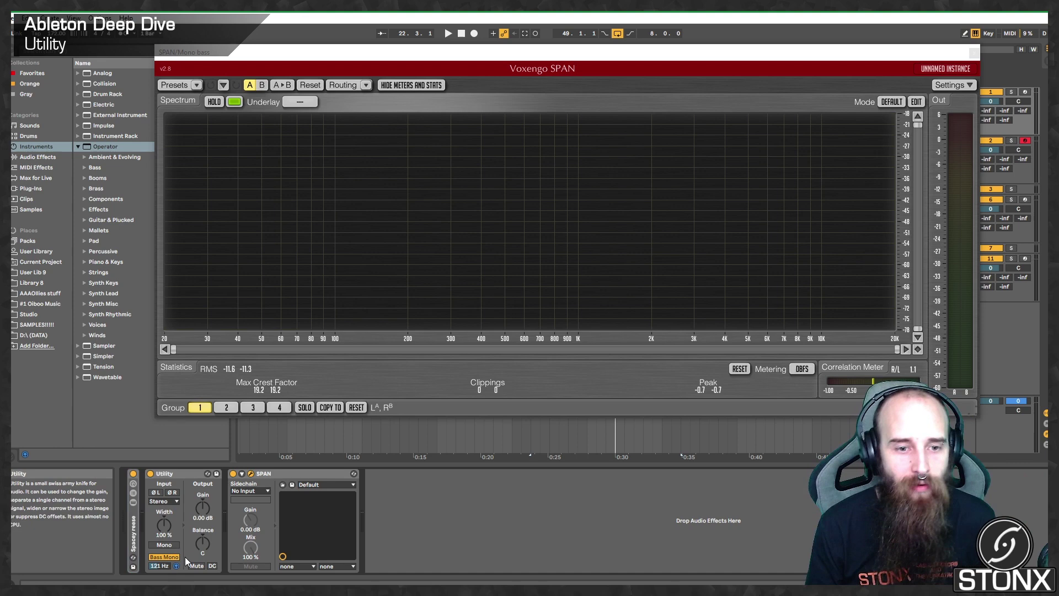
{"action": "left_click_drag", "start_coordinate": [159, 566], "coordinate": [159, 538]}
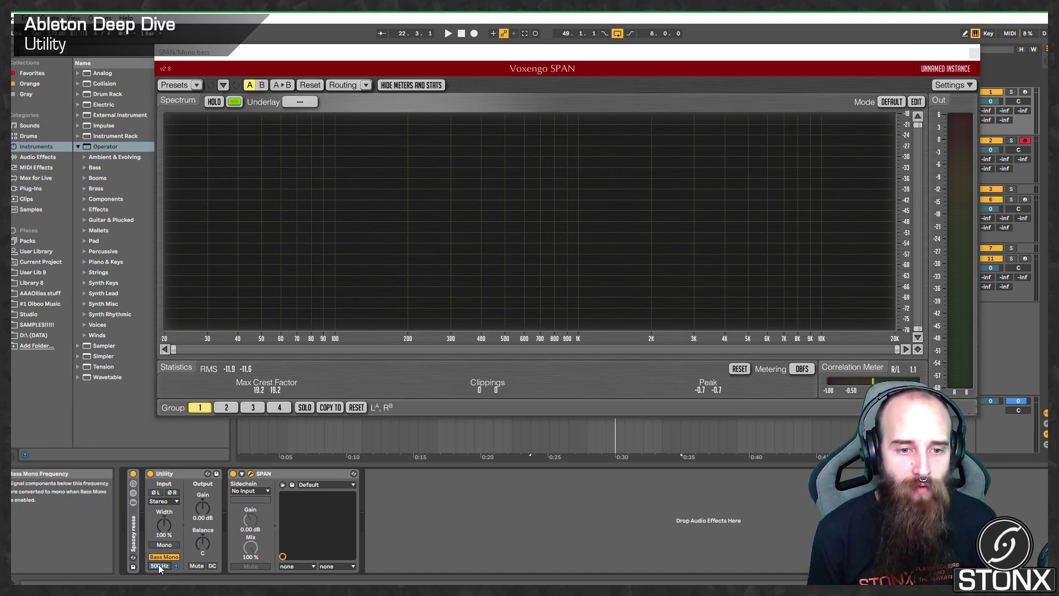
{"action": "key", "text": "space"}
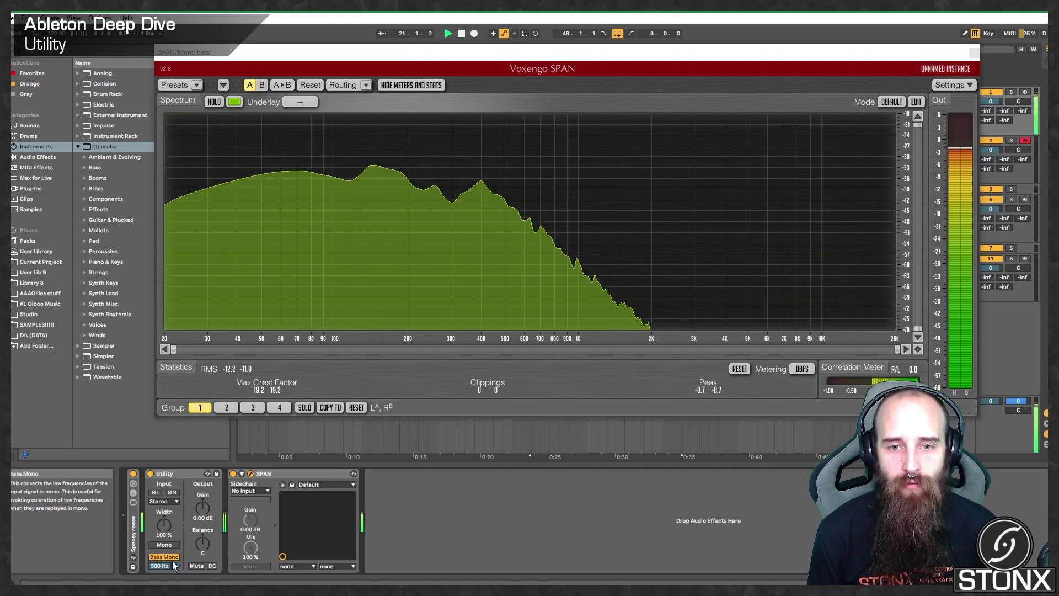
{"action": "left_click_drag", "start_coordinate": [167, 563], "coordinate": [167, 585]}
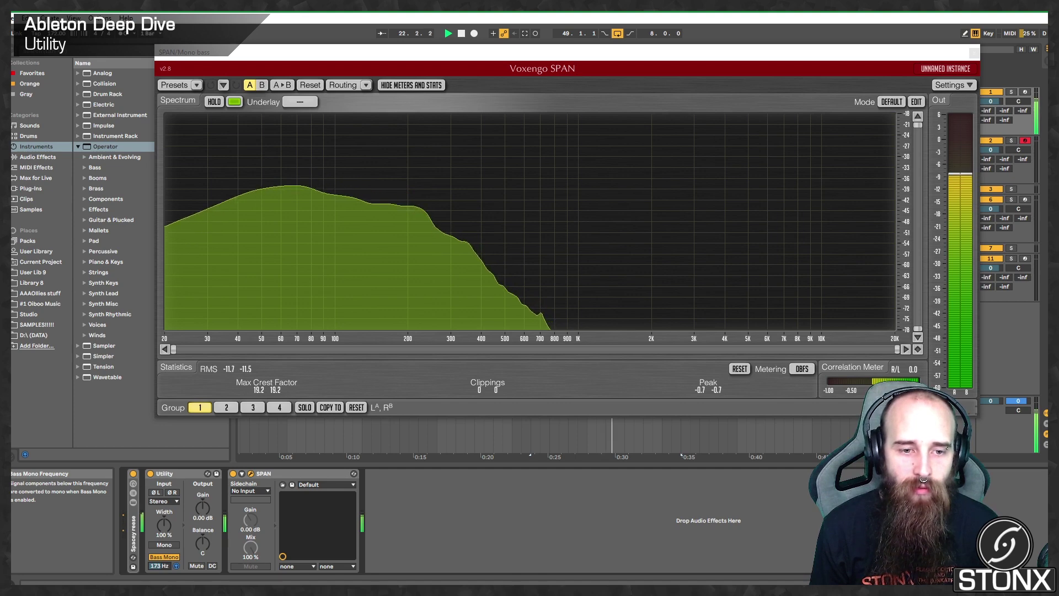
{"action": "left_click", "coordinate": [176, 565]}
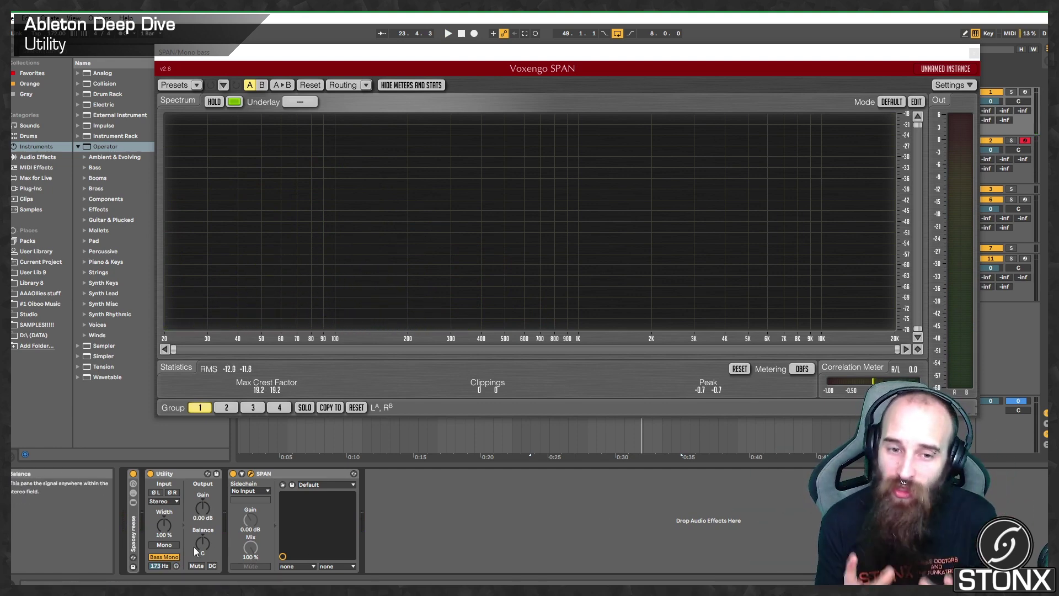
{"action": "key", "text": "space"}
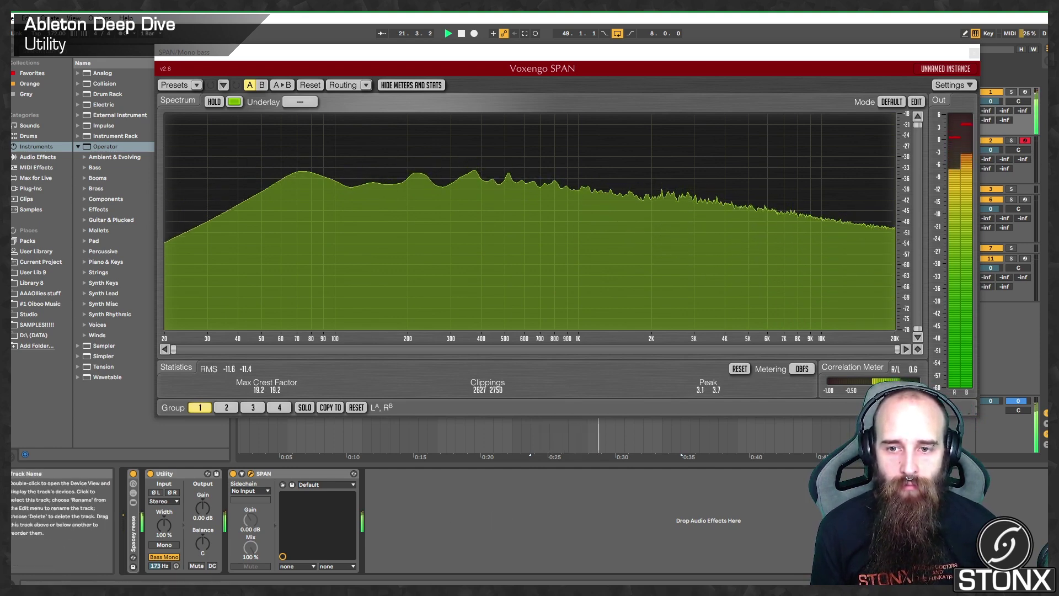
A/B the Utility by switching it off and on three times, then stop playback
{"action": "left_click", "coordinate": [151, 473]}
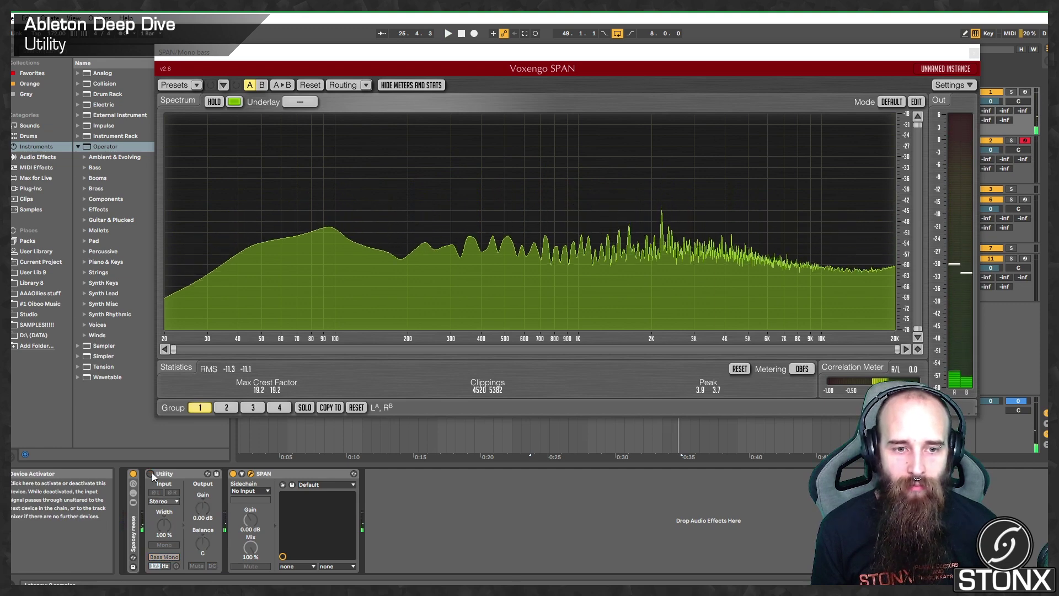
{"action": "left_click", "coordinate": [151, 473]}
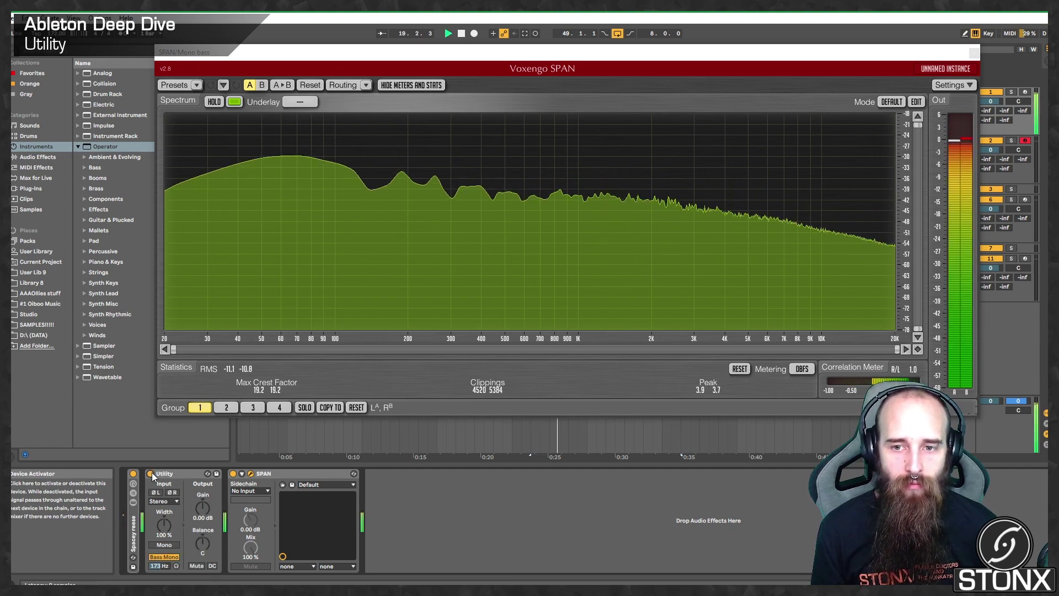
{"action": "left_click", "coordinate": [151, 474]}
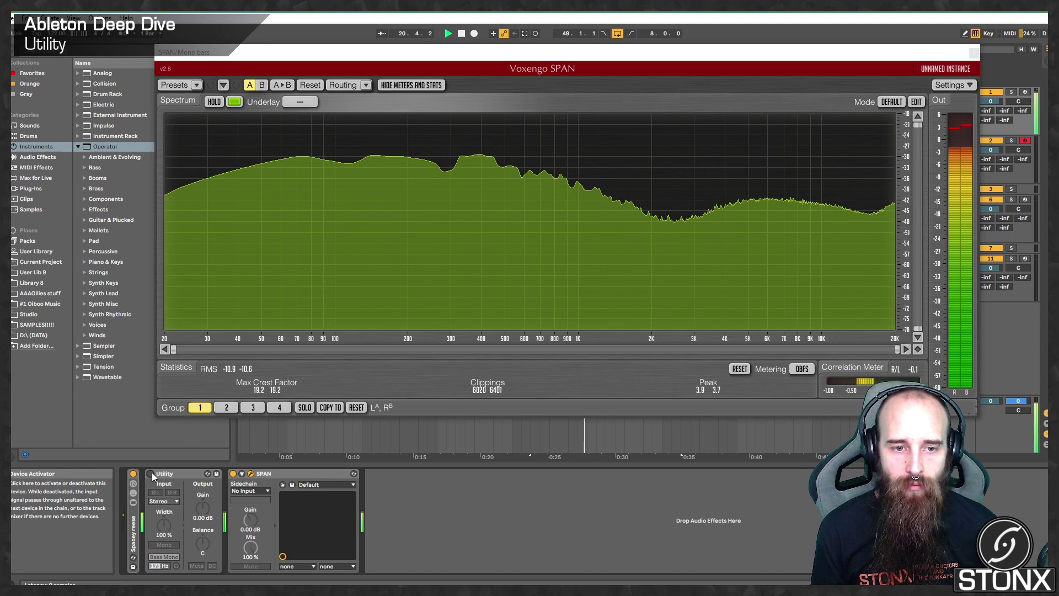
{"action": "left_click", "coordinate": [151, 474]}
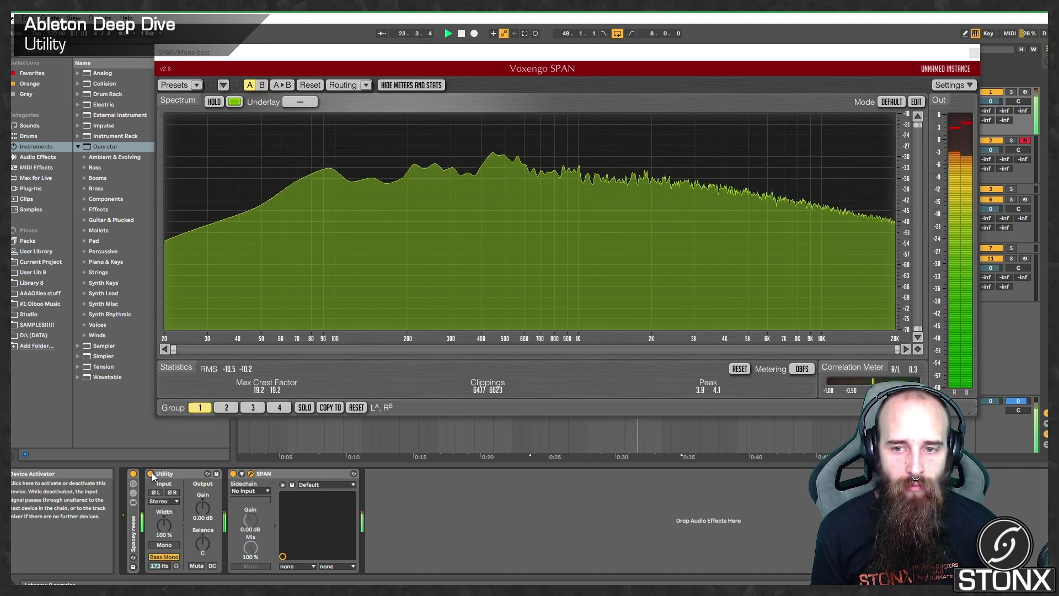
{"action": "left_click", "coordinate": [151, 473]}
{"action": "left_click", "coordinate": [151, 473]}
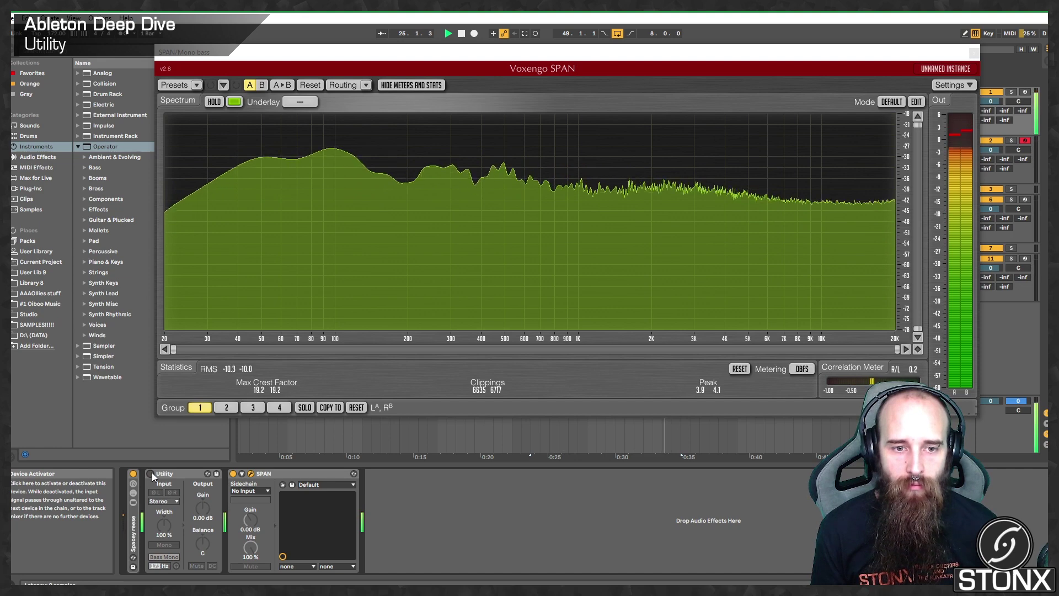
{"action": "key", "text": "space"}
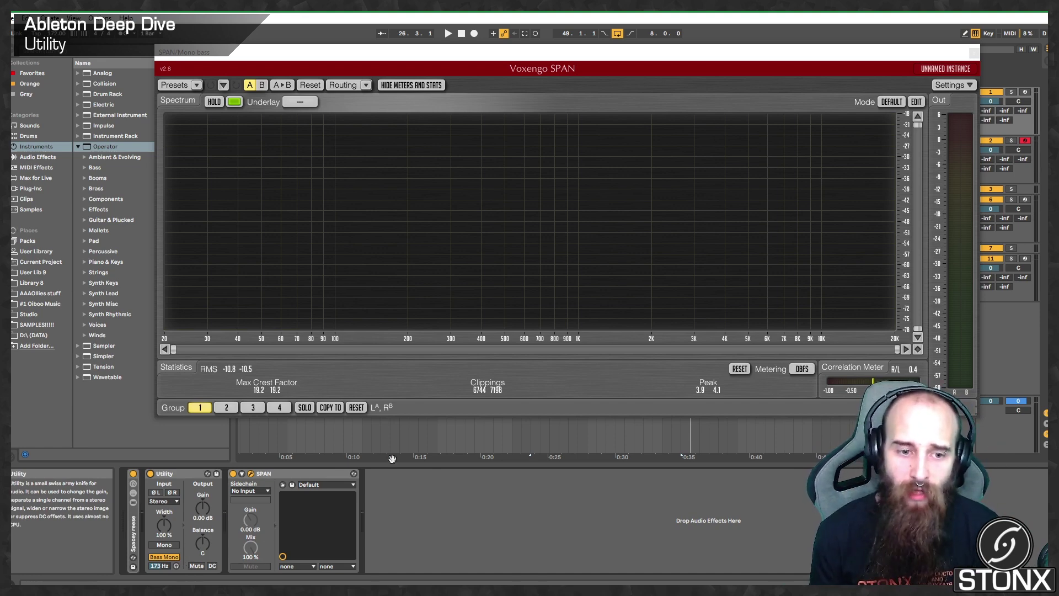
Close SPAN and select the Spread Sides clip and its Mid side splitter rack
{"action": "left_click", "coordinate": [974, 53]}
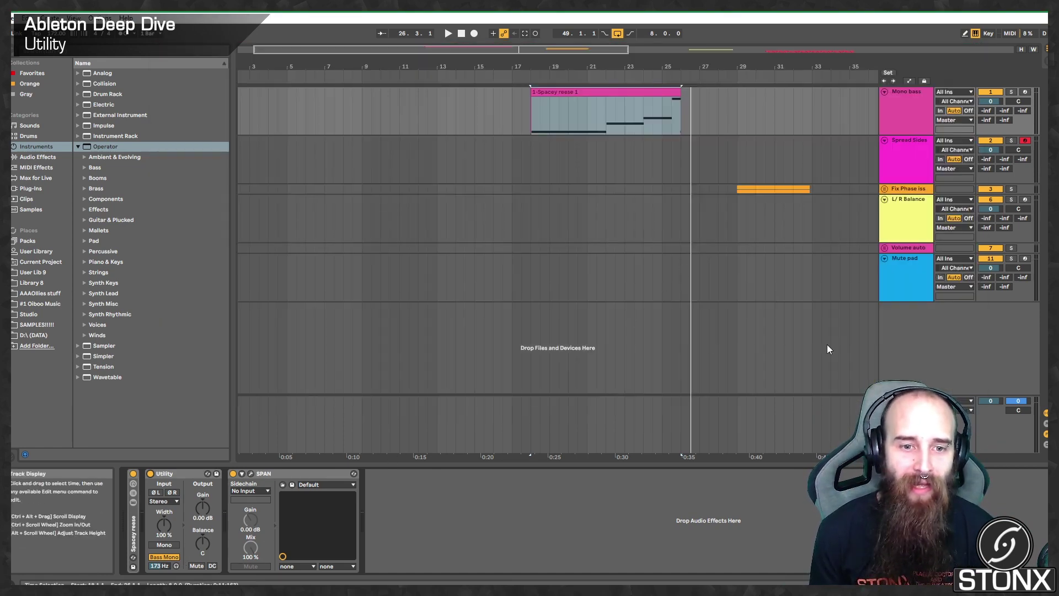
{"action": "left_click", "coordinate": [896, 107]}
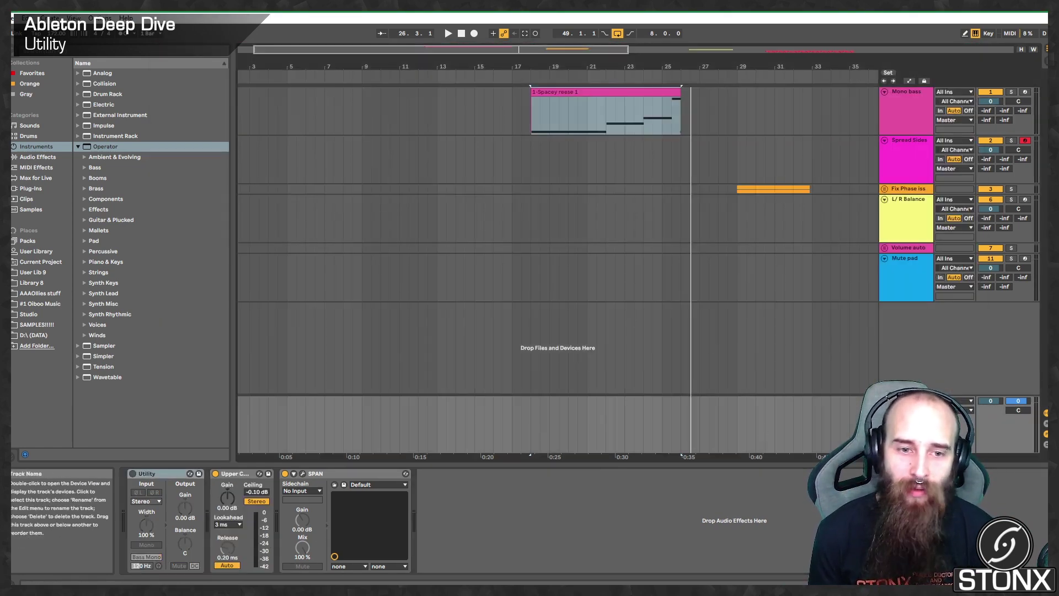
{"action": "left_click", "coordinate": [884, 110]}
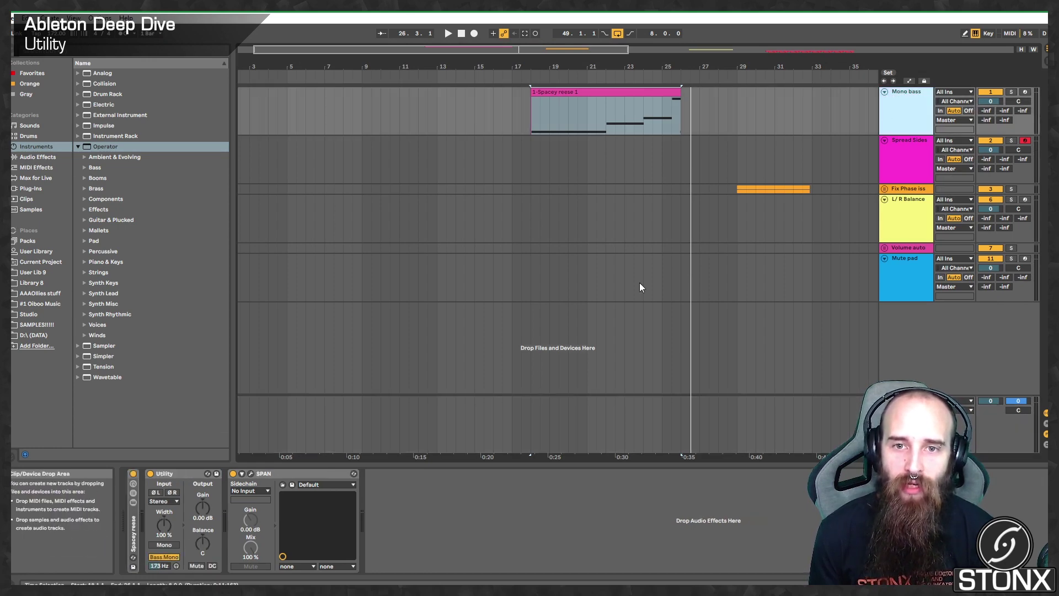
{"action": "left_click", "coordinate": [574, 114]}
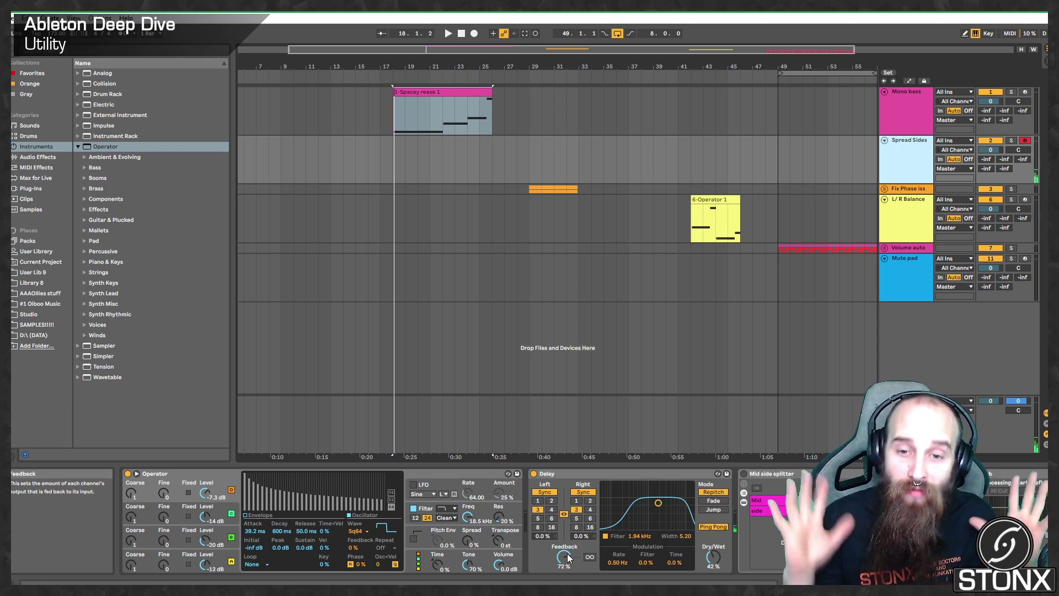
{"action": "left_click", "coordinate": [759, 474]}
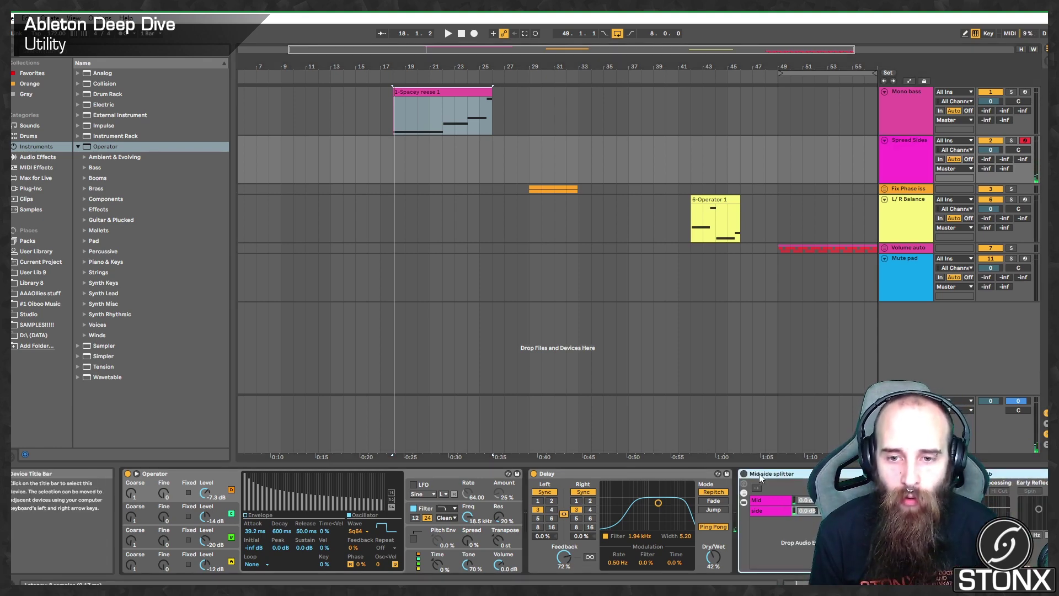
{"action": "scroll", "coordinate": [734, 512], "scroll_direction": "right", "scroll_amount": 4}
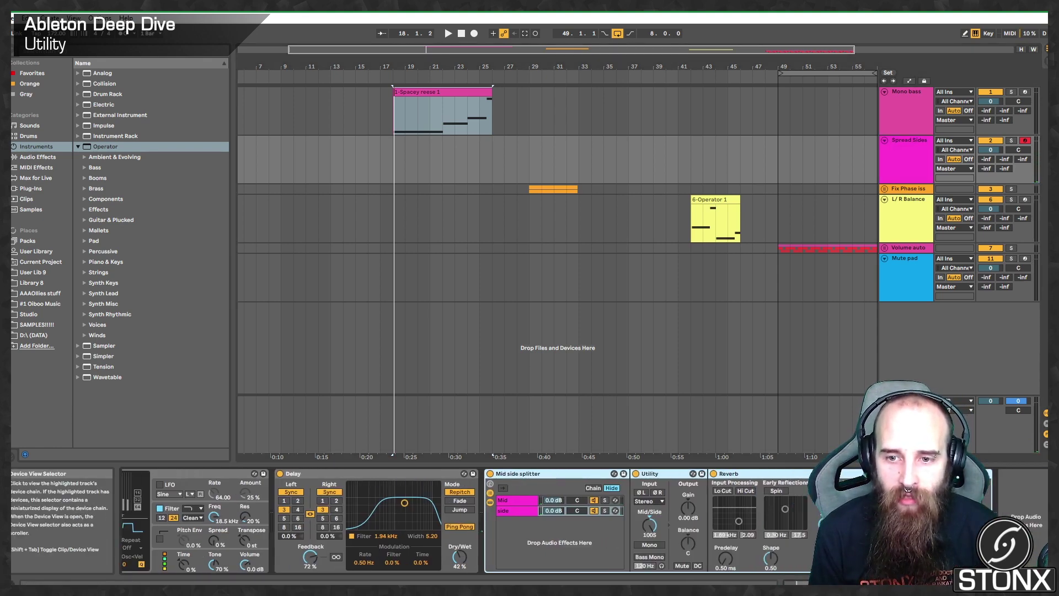
Solo the Mid chain, then the side chain, inspecting each chain's devices
{"action": "left_click", "coordinate": [509, 501]}
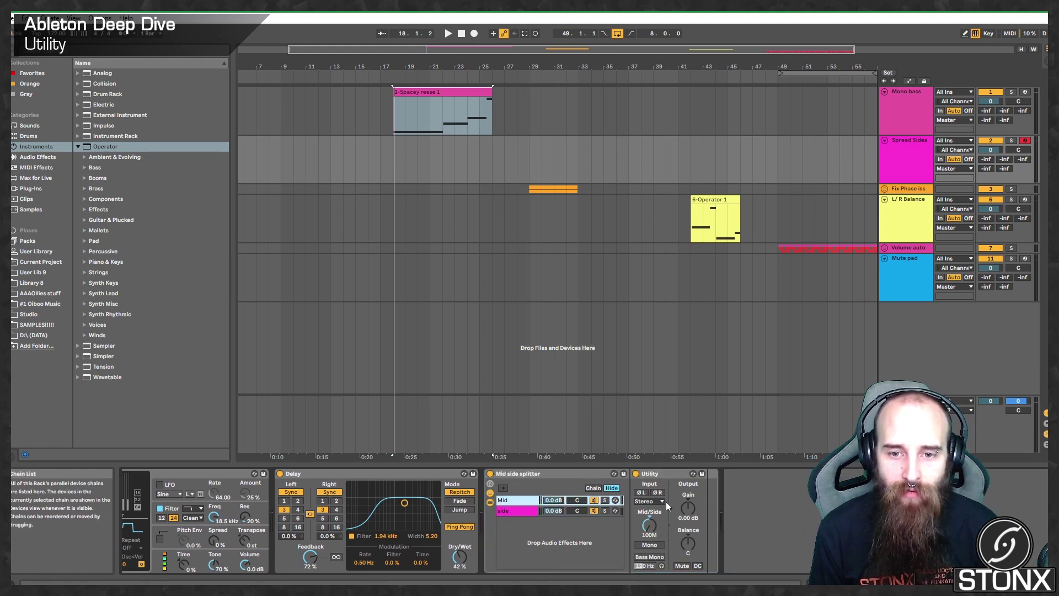
{"action": "right_click", "coordinate": [647, 521]}
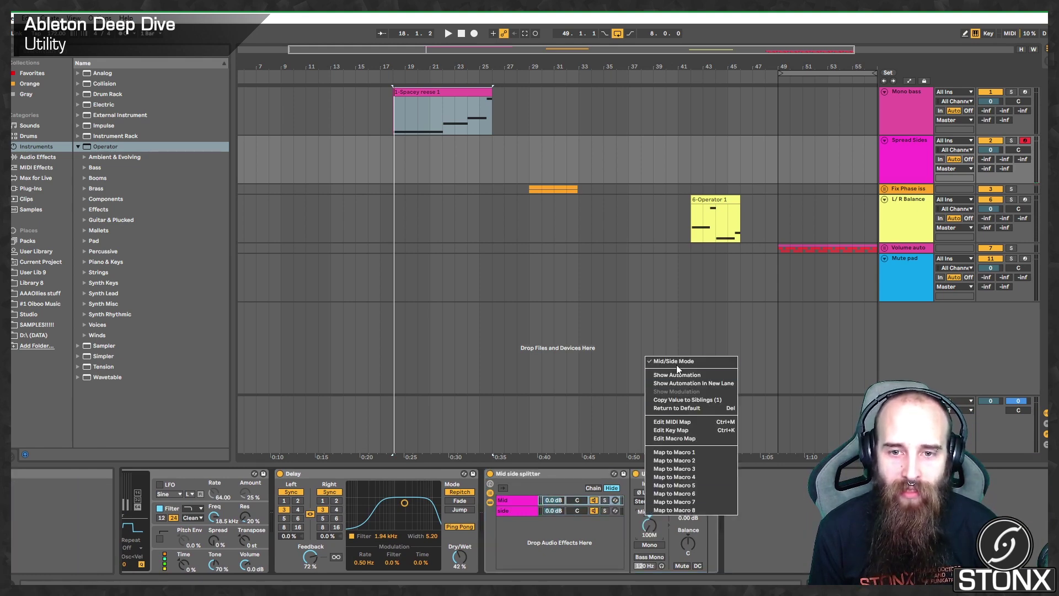
{"action": "left_click", "coordinate": [783, 466]}
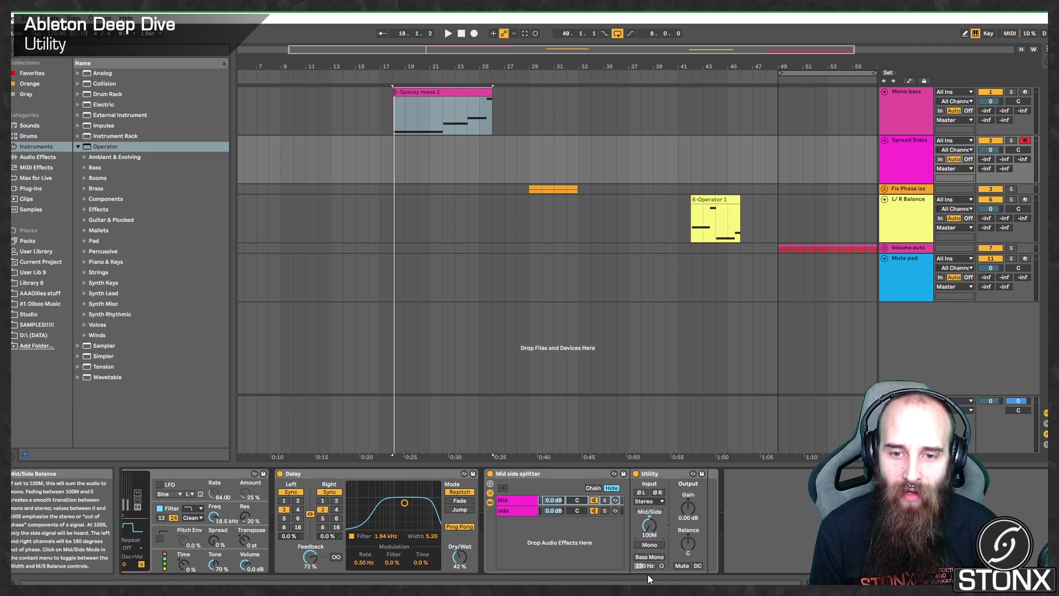
{"action": "left_click", "coordinate": [605, 501]}
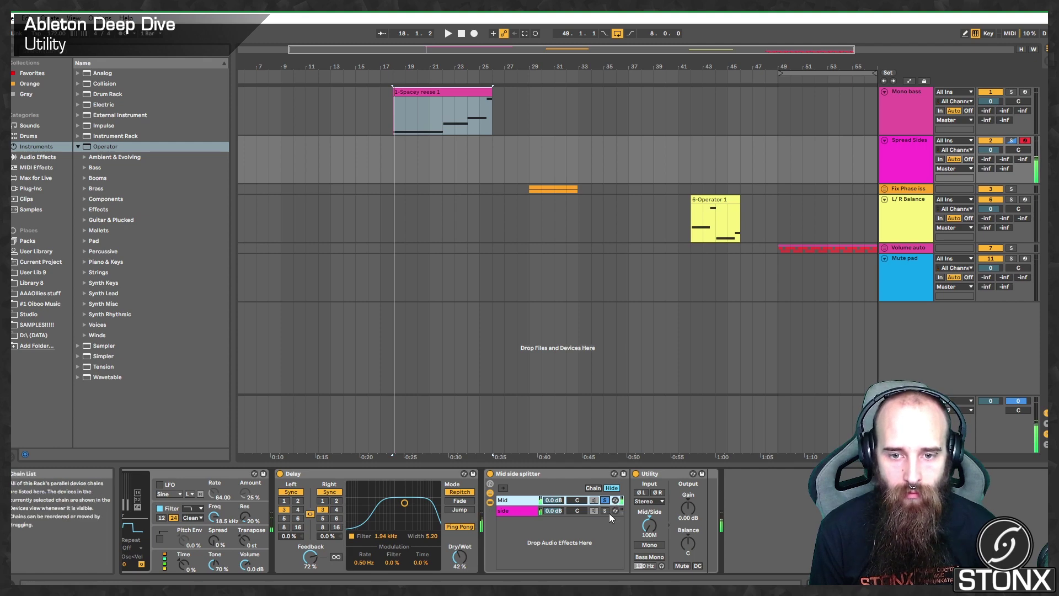
{"action": "left_click", "coordinate": [515, 511]}
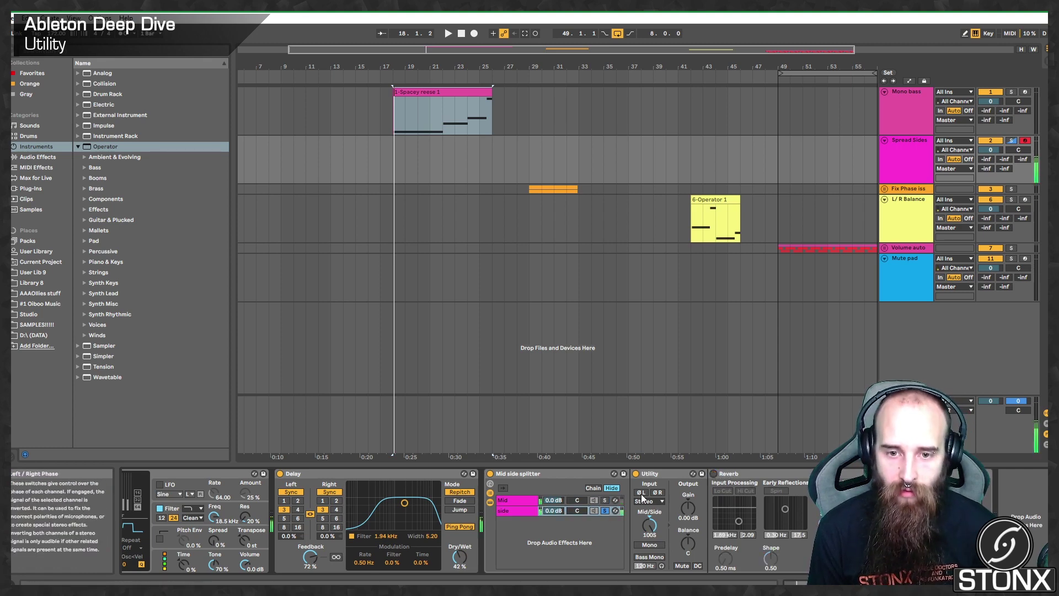
{"action": "left_click", "coordinate": [610, 501]}
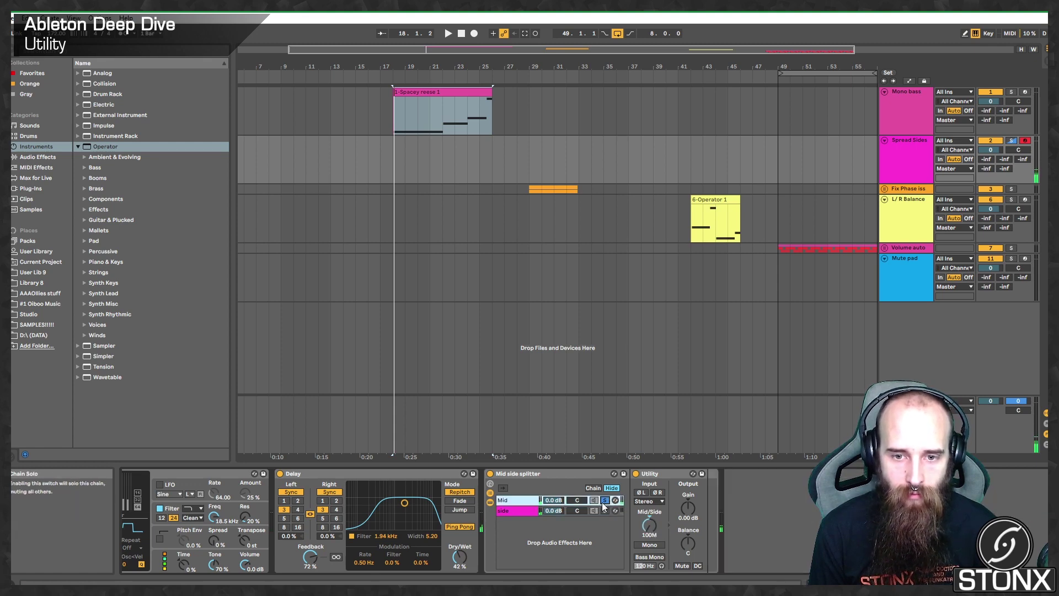
{"action": "left_click", "coordinate": [604, 511]}
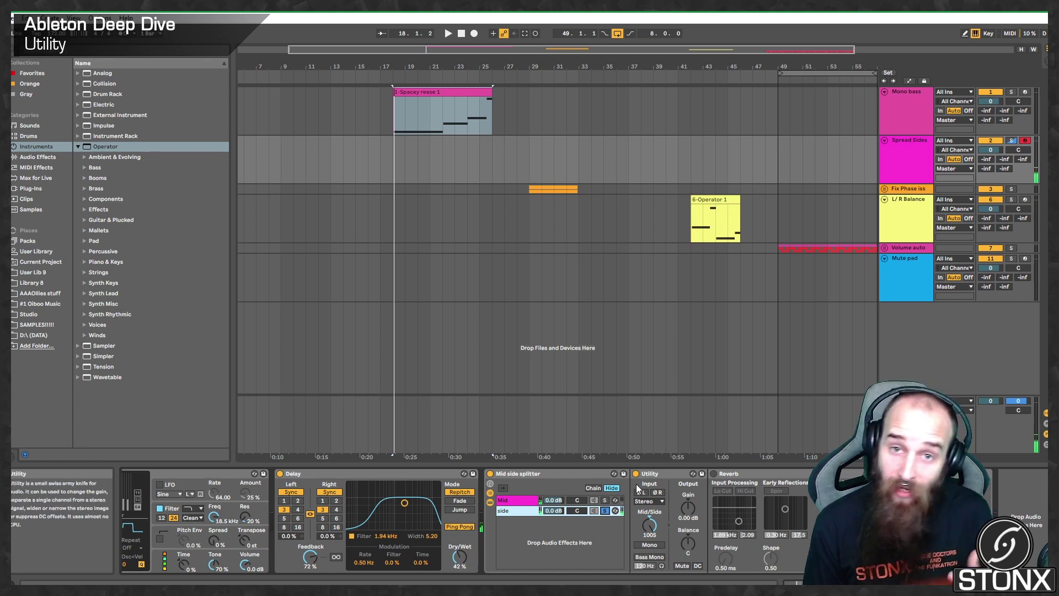
Switch on the side chain's Reverb and play with the side chain soloed
{"action": "left_click", "coordinate": [713, 473]}
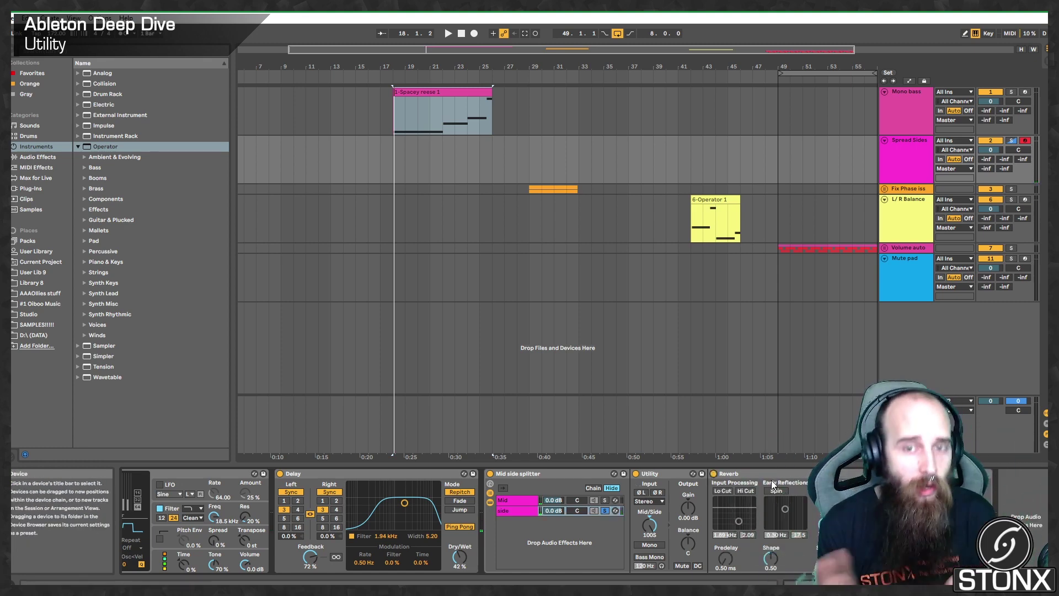
{"action": "left_click", "coordinate": [605, 511]}
{"action": "key", "text": "space"}
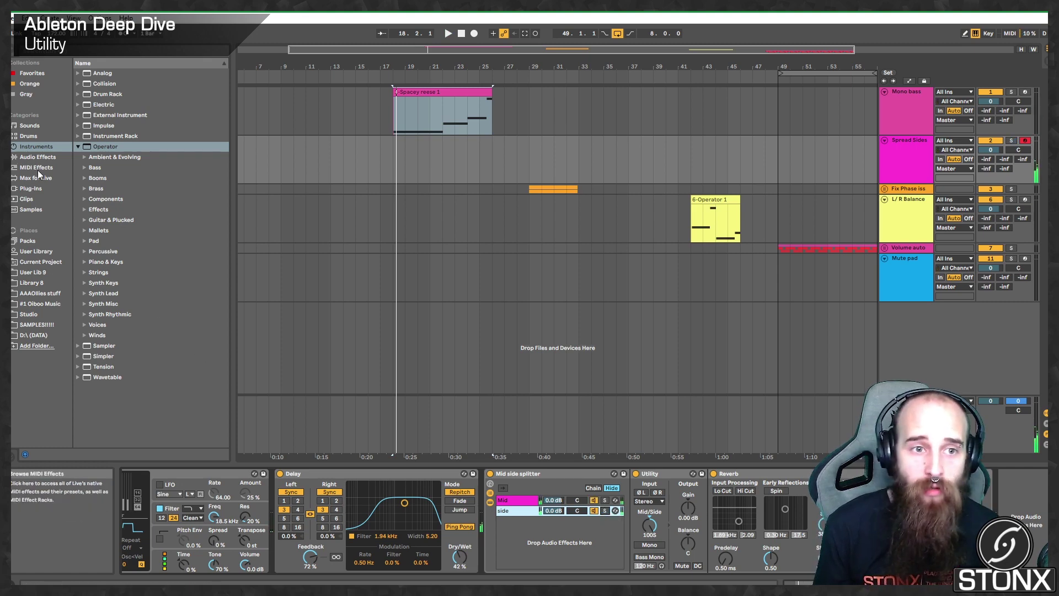
Load a Phaser from Audio Effects onto the side chain and solo the side chain
{"action": "left_click", "coordinate": [36, 157]}
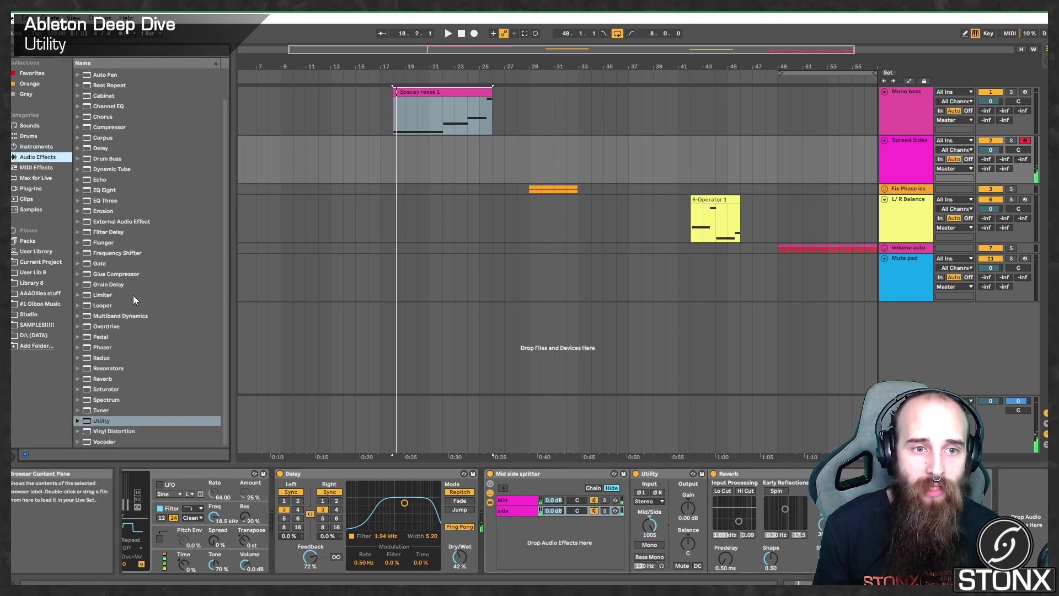
{"action": "left_click", "coordinate": [104, 347]}
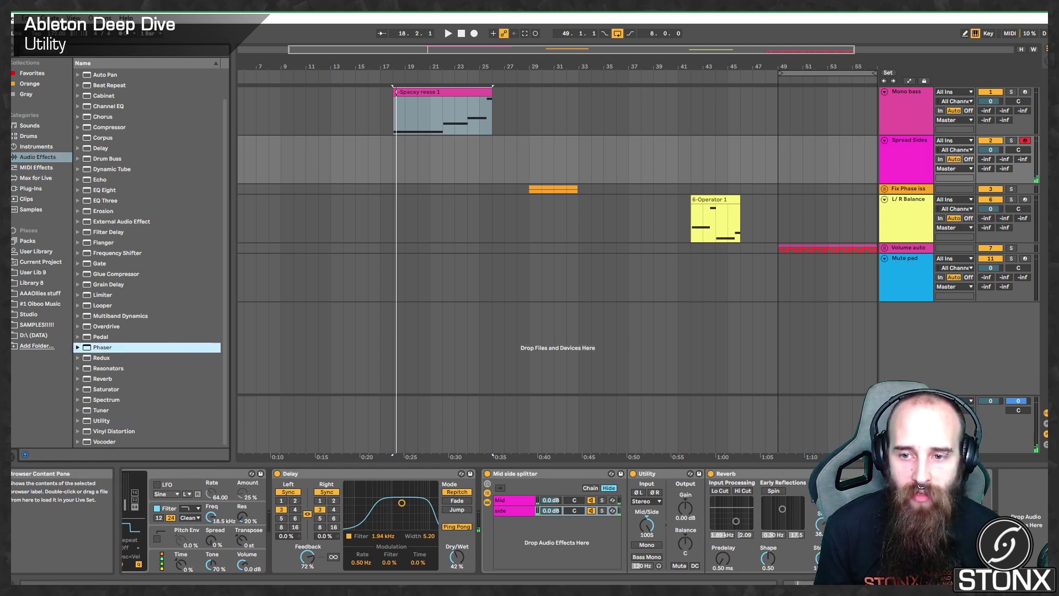
{"action": "key", "text": "Return"}
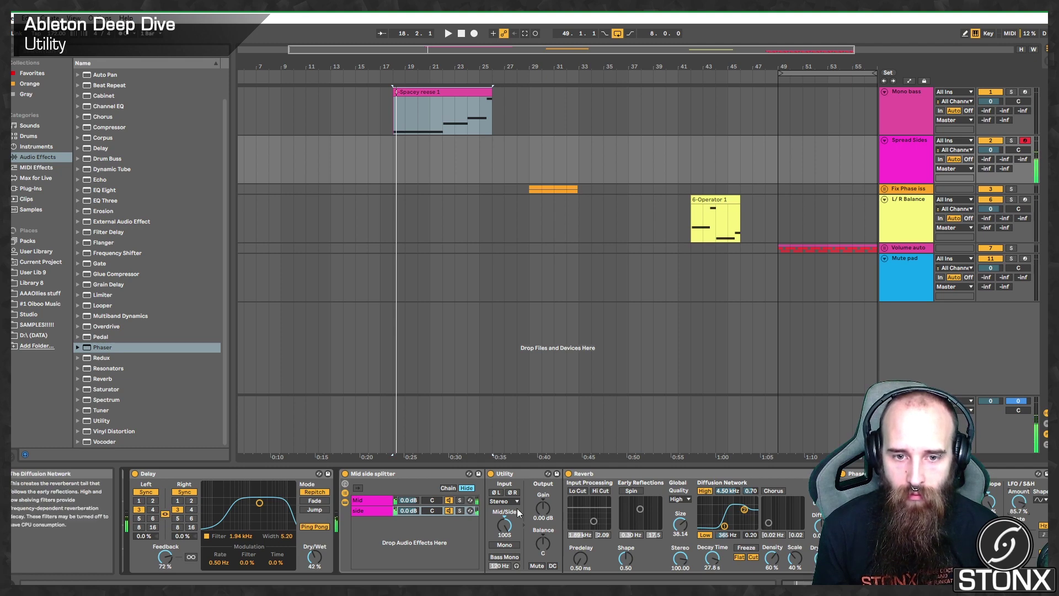
{"action": "left_click", "coordinate": [460, 510]}
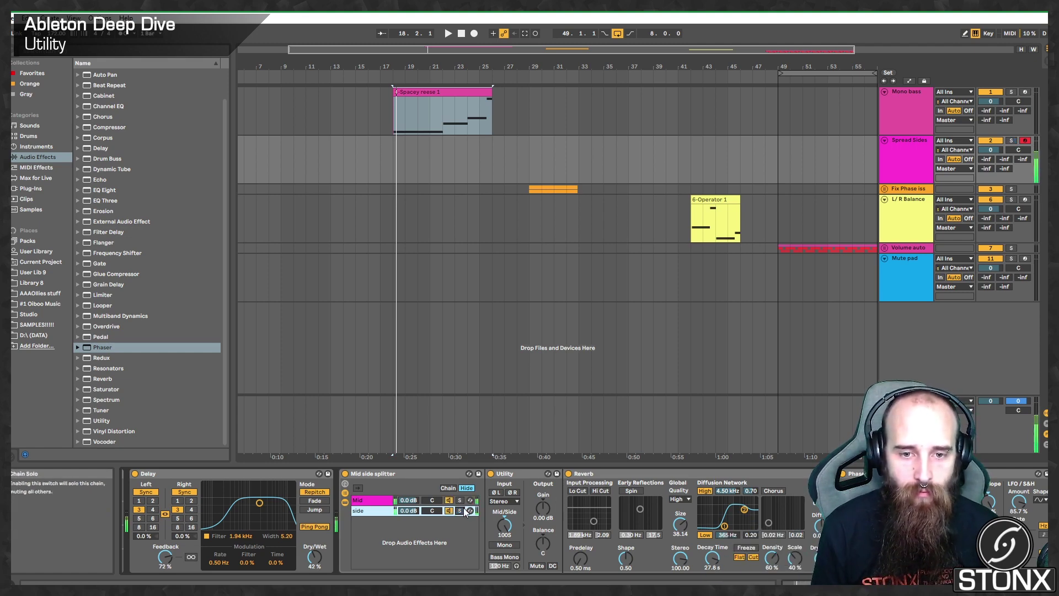
Fold the side chain's Utility, Reverb and Phaser devices into compact strips
{"action": "left_click", "coordinate": [370, 511]}
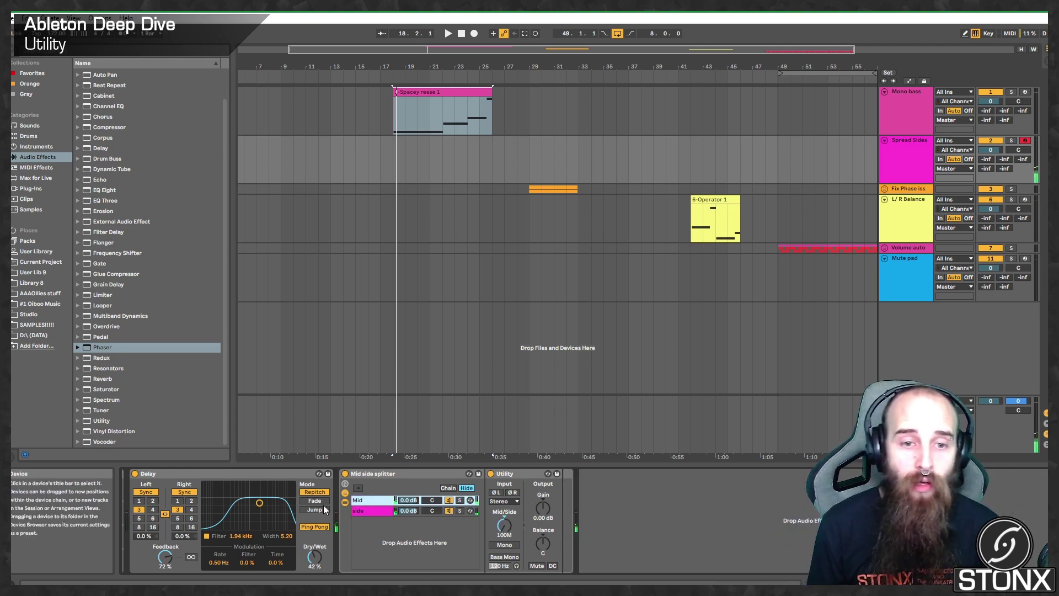
{"action": "left_click", "coordinate": [360, 510]}
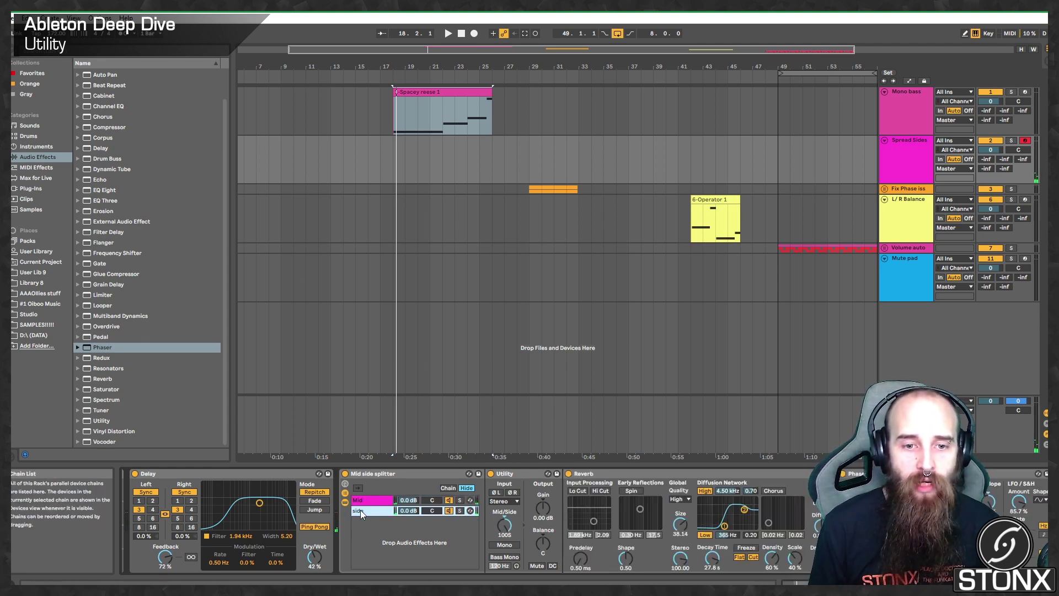
{"action": "double_click", "coordinate": [520, 471]}
{"action": "double_click", "coordinate": [556, 472]}
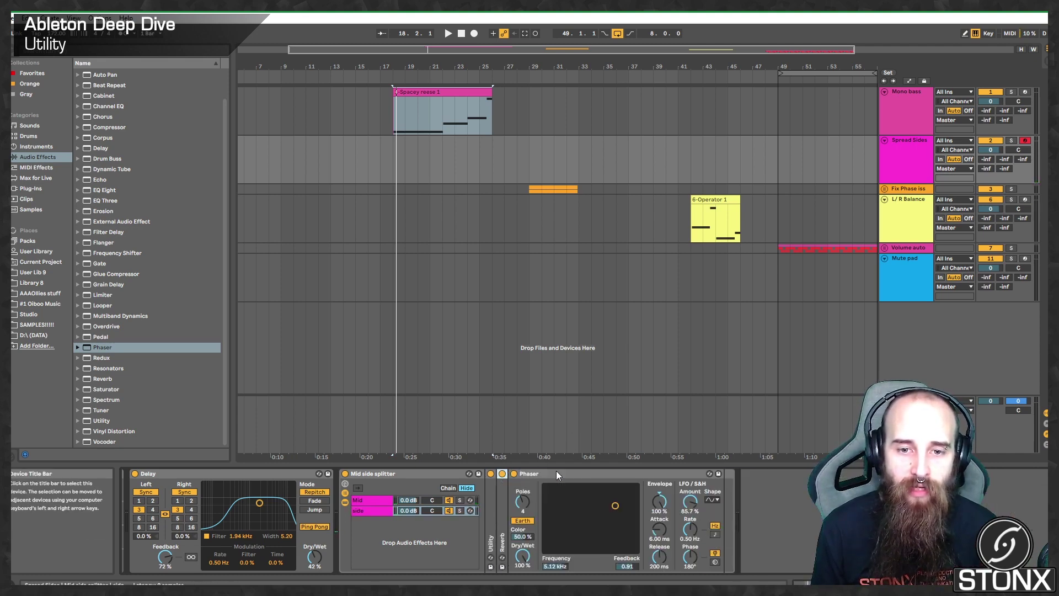
{"action": "double_click", "coordinate": [588, 471]}
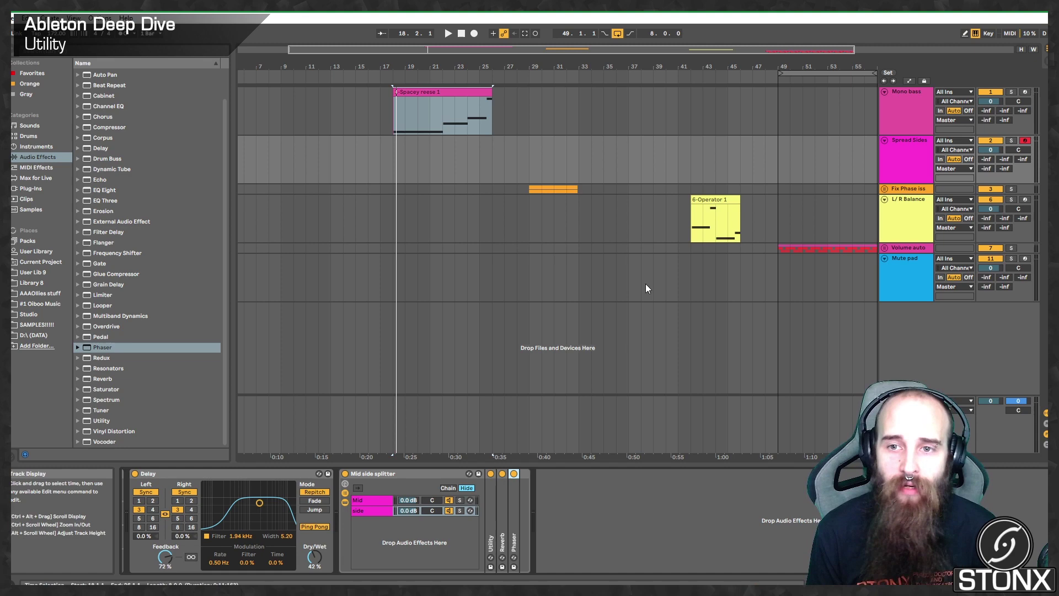
Unfold the phase-fix group, select 4 Audio, and zoom into the two clips' waveforms
{"action": "left_click", "coordinate": [884, 188]}
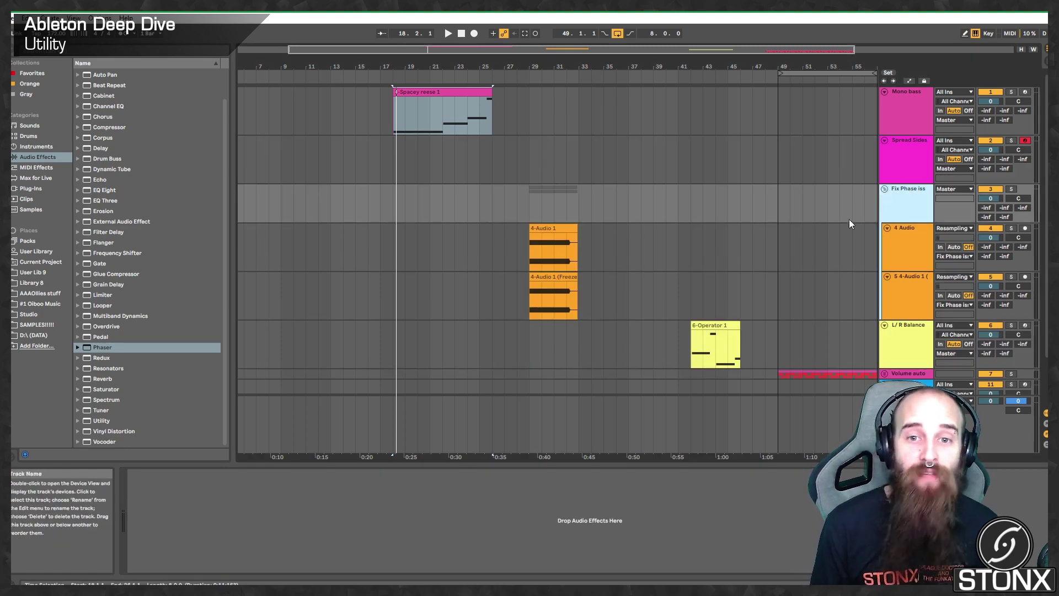
{"action": "left_click", "coordinate": [900, 254]}
{"action": "left_click_drag", "start_coordinate": [503, 49], "coordinate": [502, 56]}
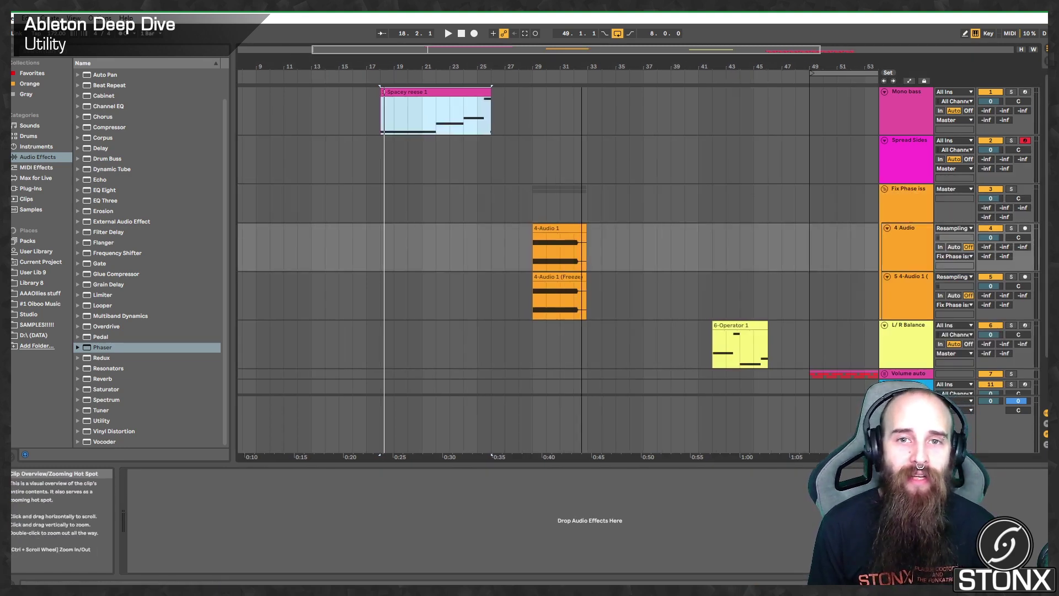
{"action": "mouse_move", "coordinate": [583, 55]}
{"action": "left_mouse_down"}
{"action": "mouse_move", "coordinate": [583, 85]}
{"action": "mouse_move", "coordinate": [580, 53]}
{"action": "left_mouse_up"}
{"action": "left_click_drag", "start_coordinate": [491, 200], "coordinate": [591, 283]}
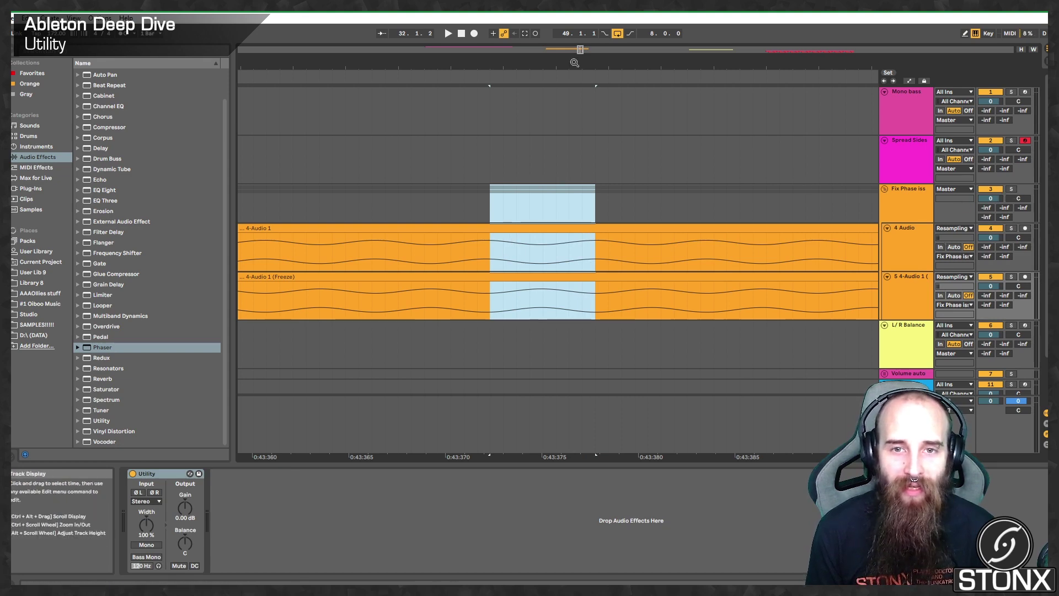
{"action": "left_click_drag", "start_coordinate": [580, 48], "coordinate": [576, 26]}
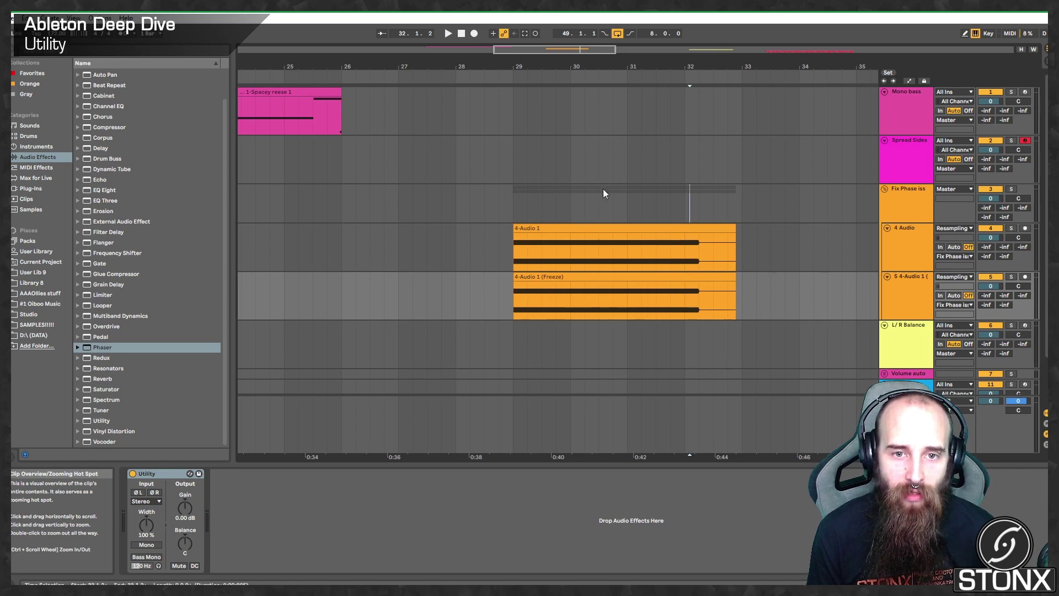
Play the 4-Audio 1 clip from bar 29 and show the frozen copy track's Utility
{"action": "left_click", "coordinate": [511, 211]}
{"action": "left_click", "coordinate": [584, 241]}
{"action": "key", "text": "space"}
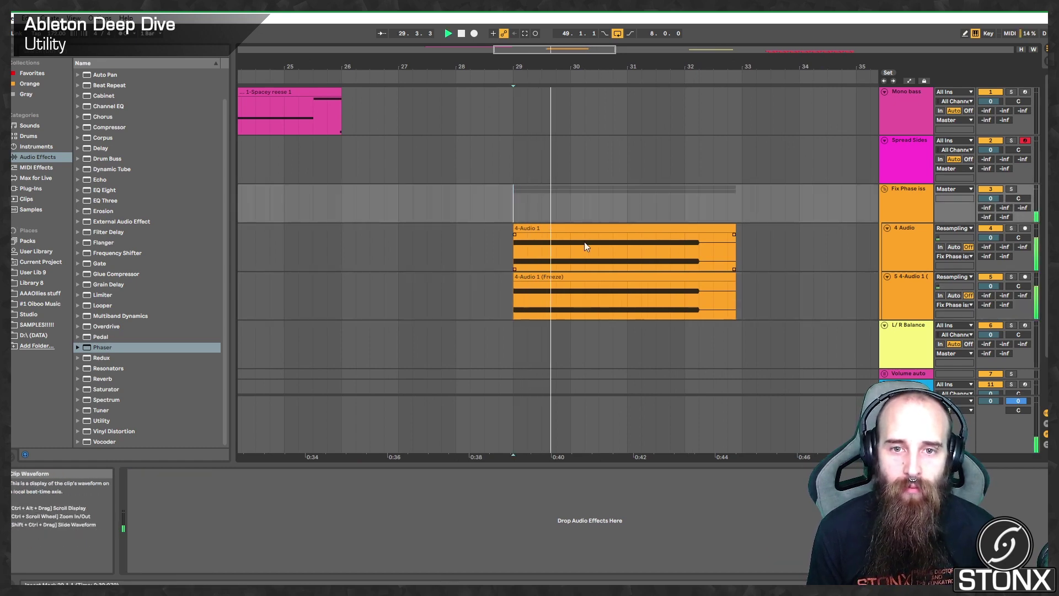
{"action": "left_click", "coordinate": [908, 226]}
{"action": "left_click", "coordinate": [911, 278]}
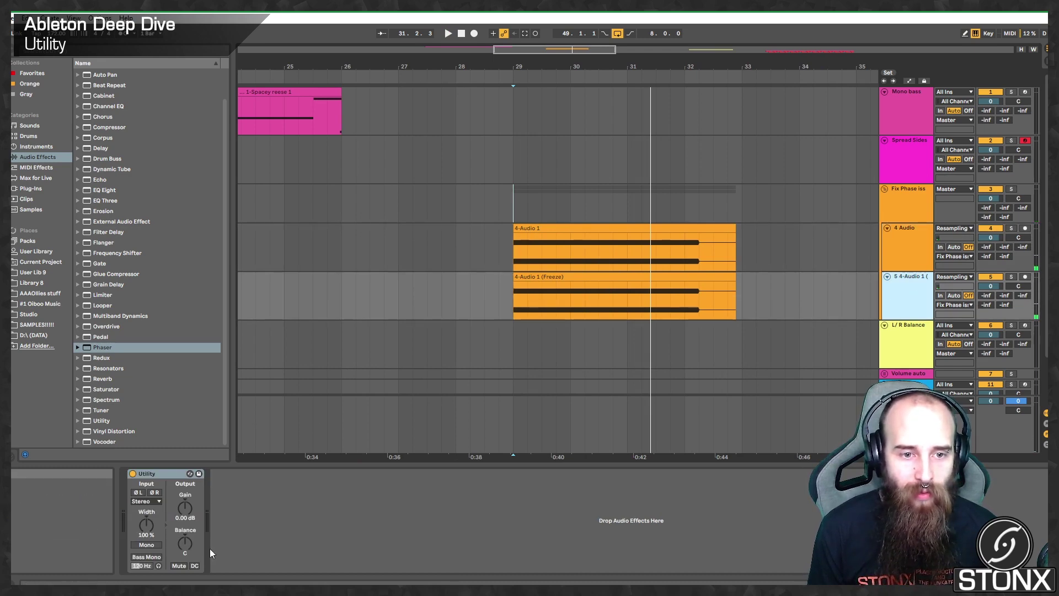
{"action": "left_click", "coordinate": [921, 243]}
{"action": "left_click", "coordinate": [905, 283]}
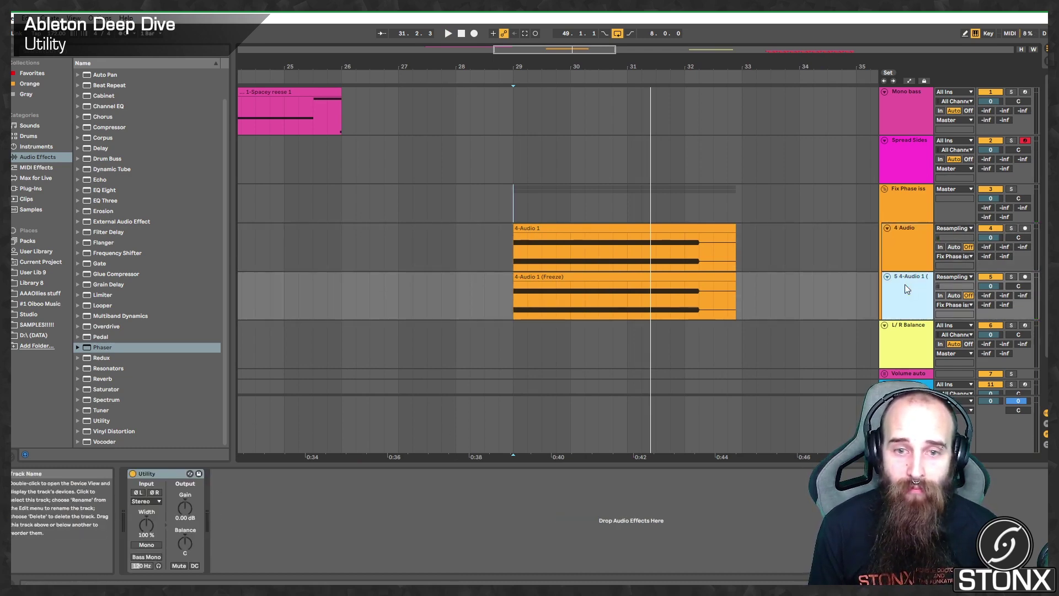
Invert the copy's left-channel phase (ØL), replay from bar 29, and switch Utility off to compare
{"action": "left_click", "coordinate": [139, 492]}
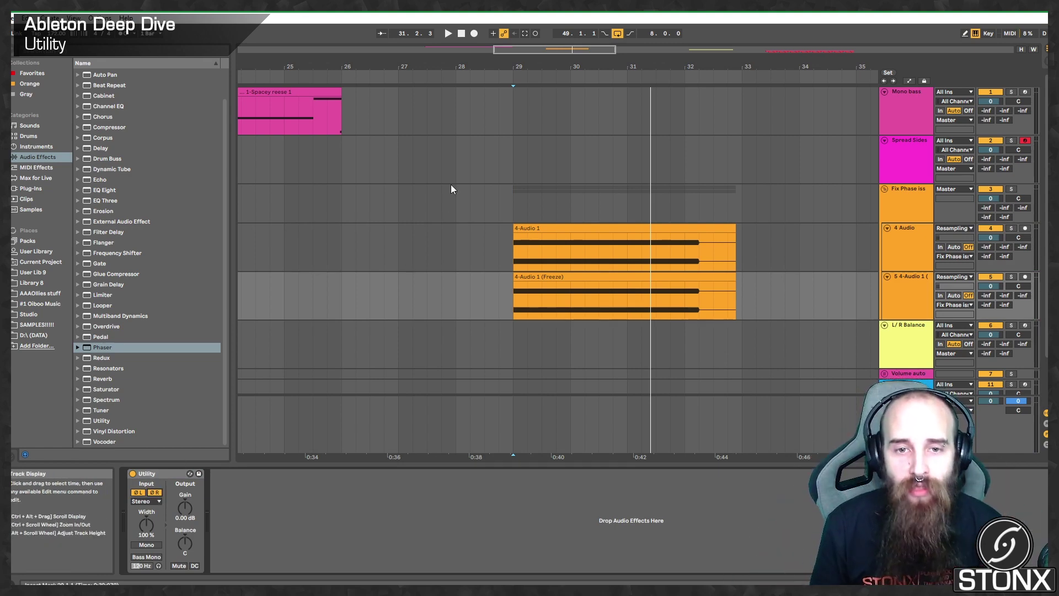
{"action": "left_click", "coordinate": [508, 206]}
{"action": "key", "text": "space"}
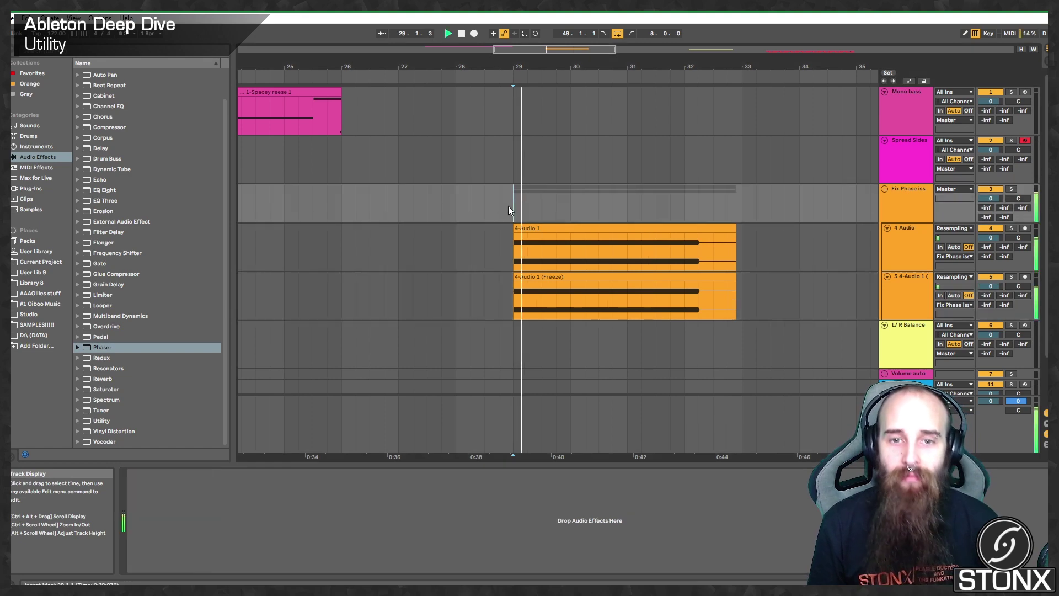
{"action": "left_click", "coordinate": [912, 298]}
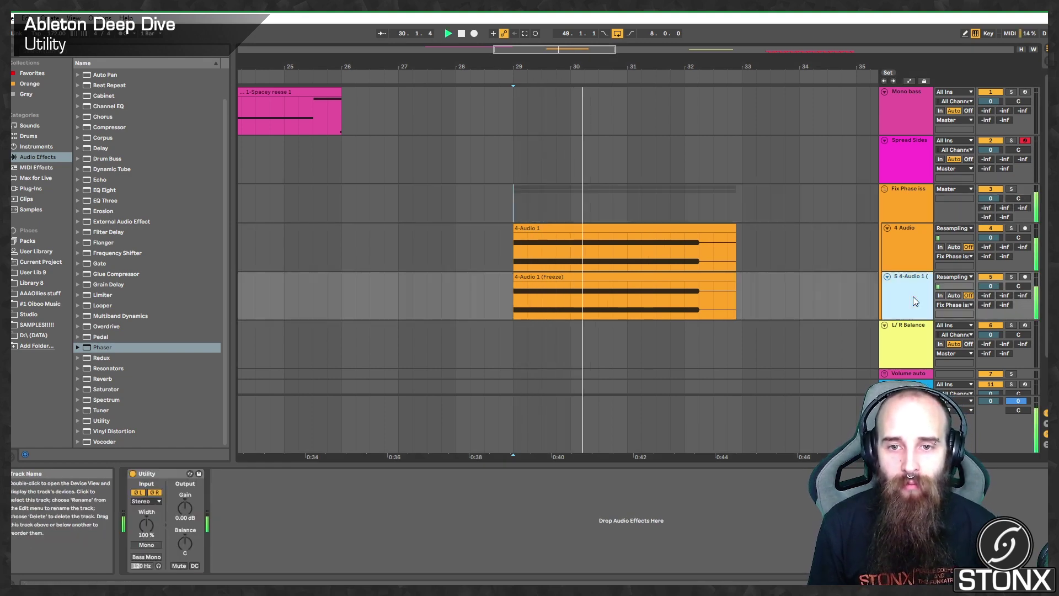
{"action": "left_click", "coordinate": [158, 478]}
{"action": "key", "text": "0"}
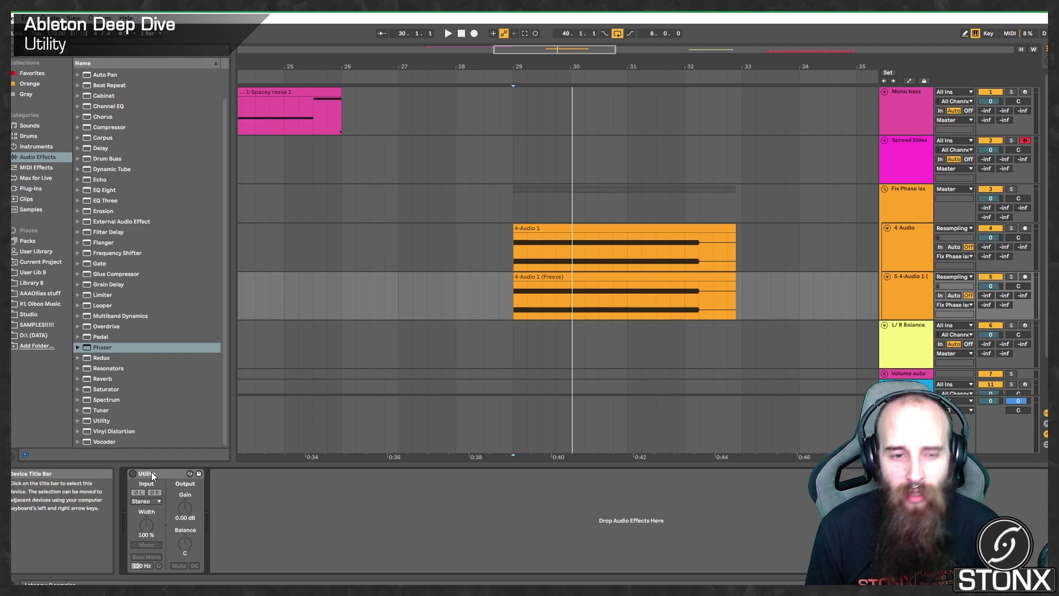
Check correlation in the Master's SPAN, close it, then select the L/R Balance track
{"action": "left_click", "coordinate": [904, 409]}
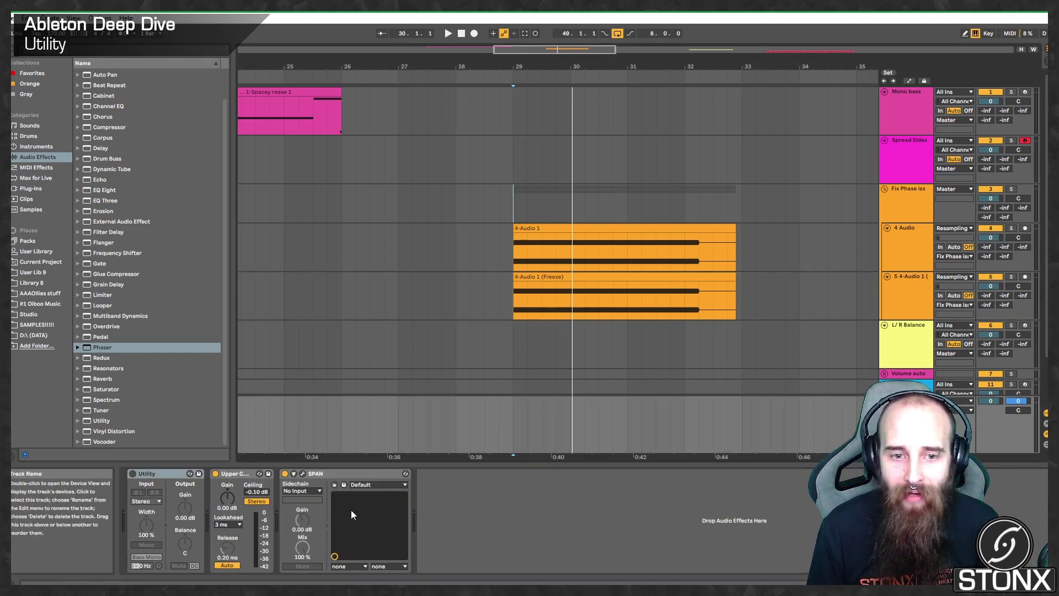
{"action": "left_click", "coordinate": [303, 473]}
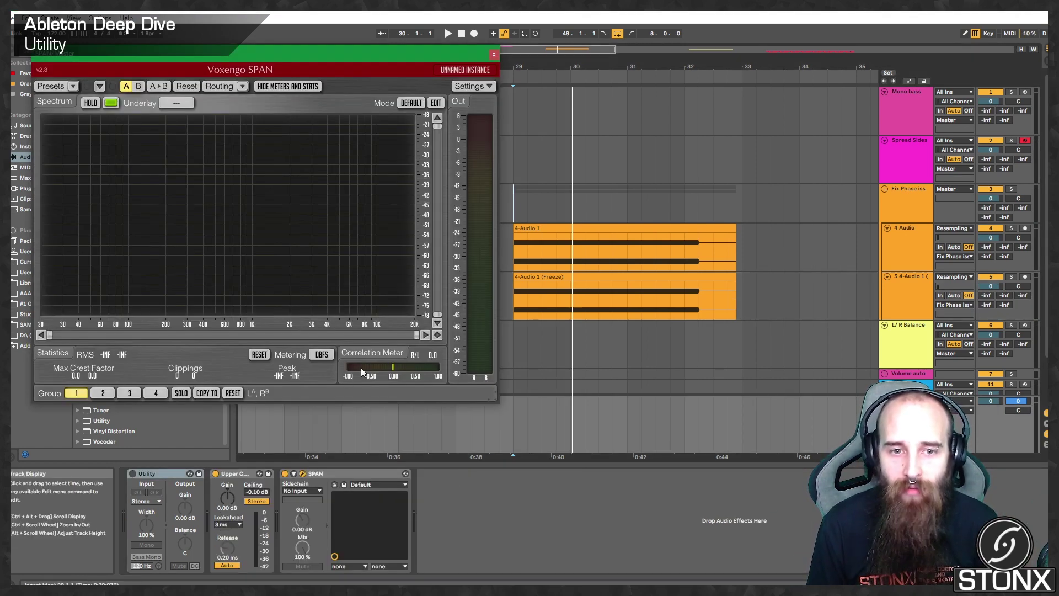
{"action": "left_click", "coordinate": [493, 55]}
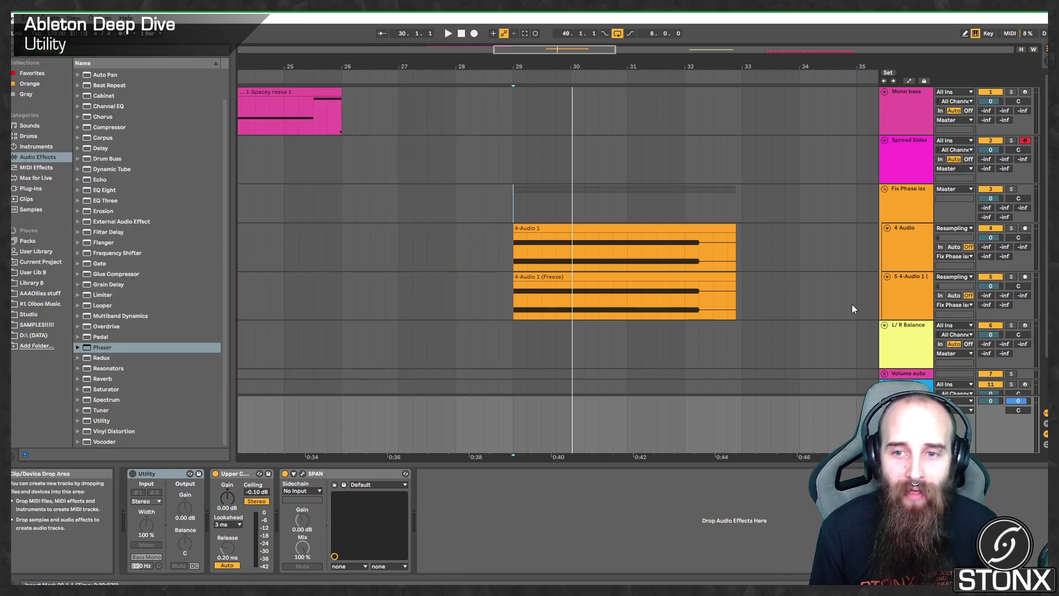
{"action": "left_click", "coordinate": [852, 286]}
{"action": "scroll", "coordinate": [900, 297], "scroll_direction": "down", "scroll_amount": 2}
{"action": "left_click", "coordinate": [901, 297]}
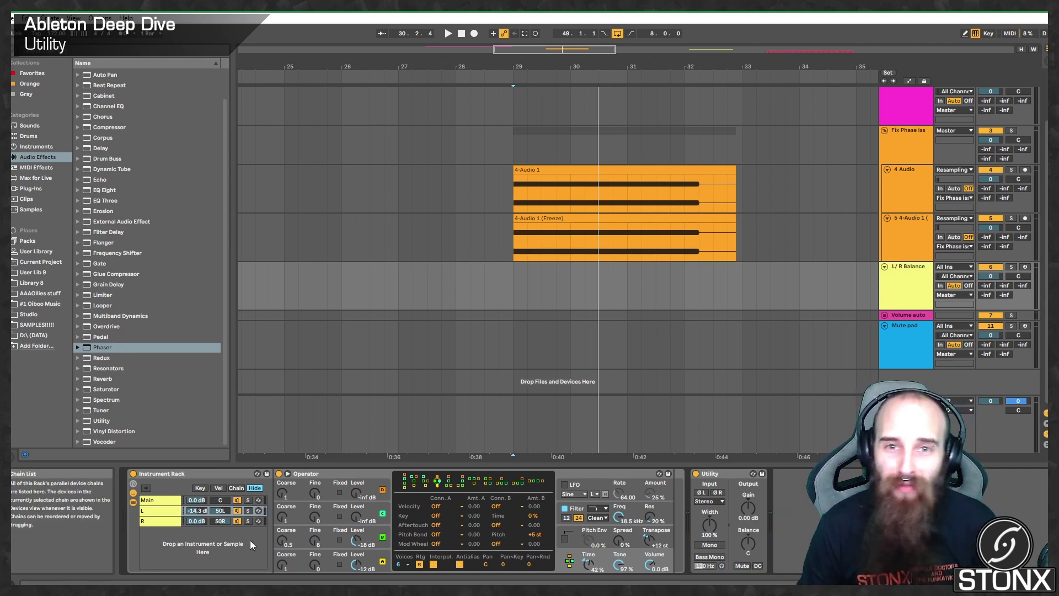
Arm the L/R Balance track and loop the 6-Operator 1 clip
{"action": "left_click", "coordinate": [1025, 266]}
{"action": "left_click", "coordinate": [655, 270]}
{"action": "key", "text": "space"}
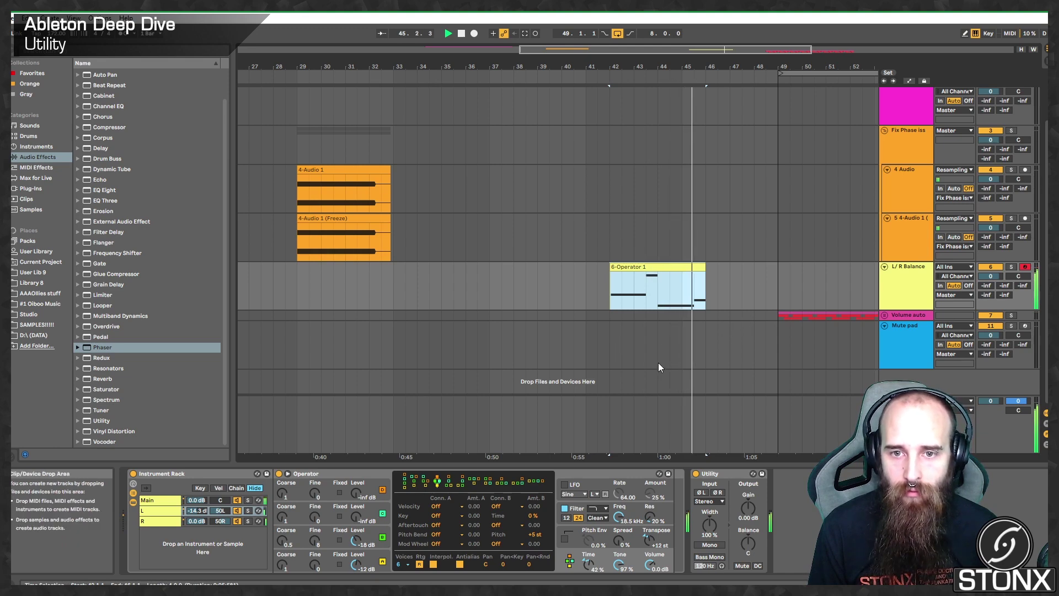
{"action": "key", "text": "space"}
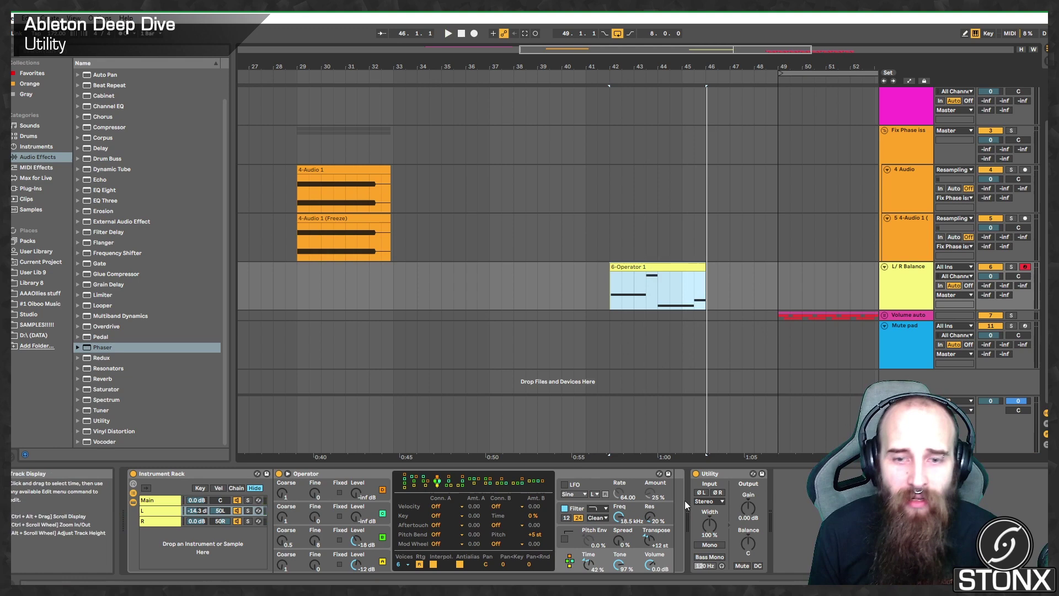
{"action": "key", "text": "space"}
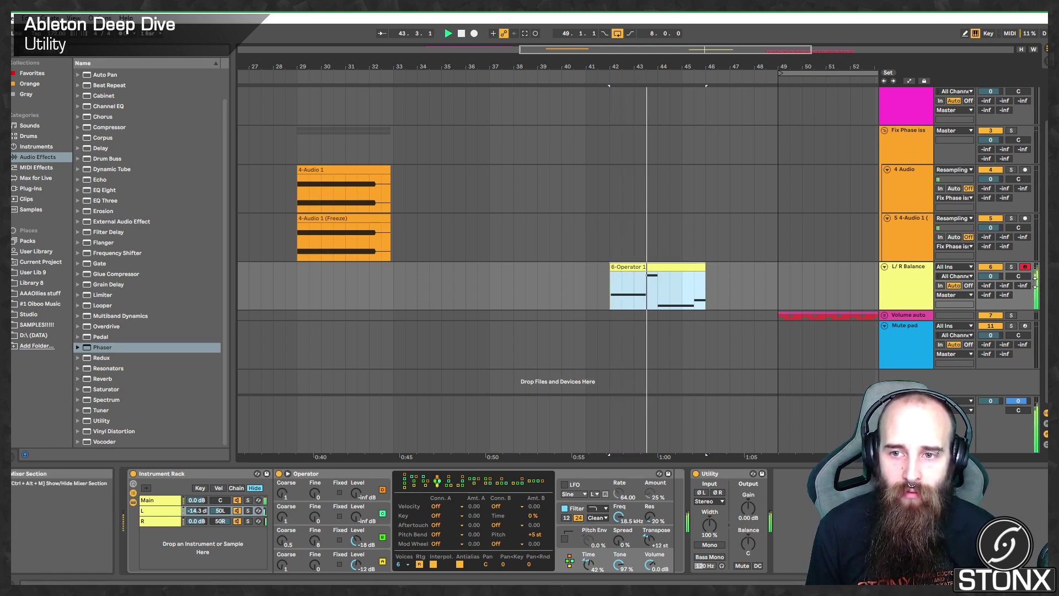
Sweep the Utility balance out to 22L and back toward centre while the clip plays
{"action": "left_click", "coordinate": [745, 543]}
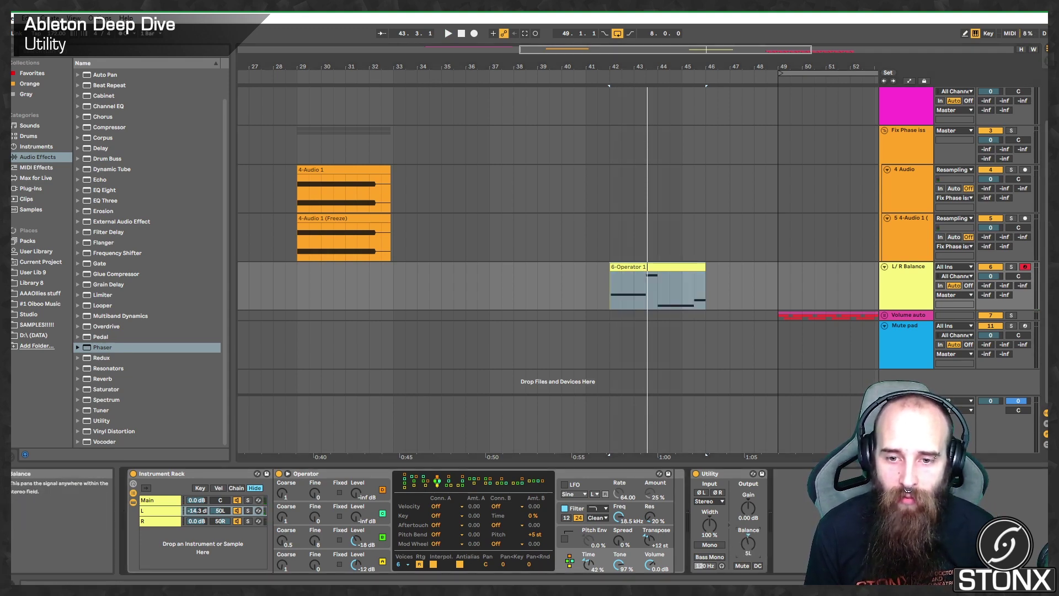
{"action": "key", "text": "space"}
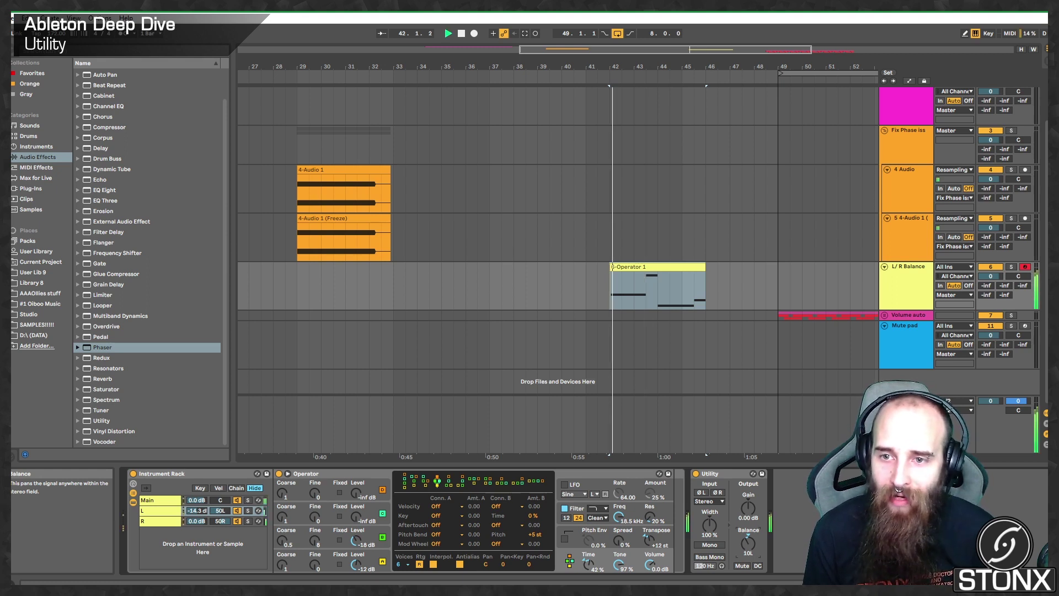
{"action": "left_click_drag", "start_coordinate": [748, 543], "coordinate": [748, 548]}
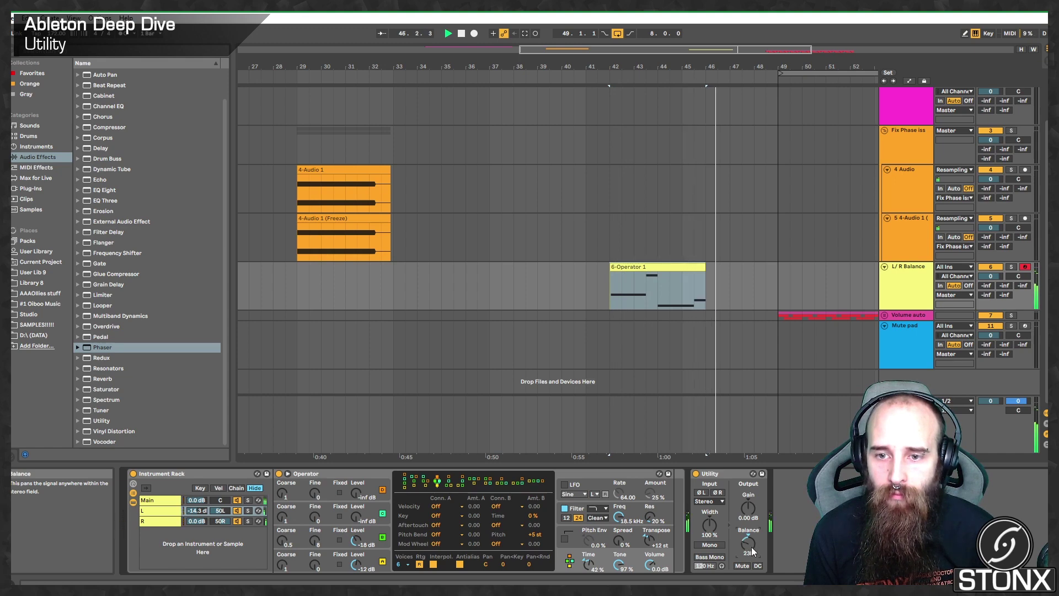
{"action": "left_click_drag", "start_coordinate": [752, 547], "coordinate": [752, 541]}
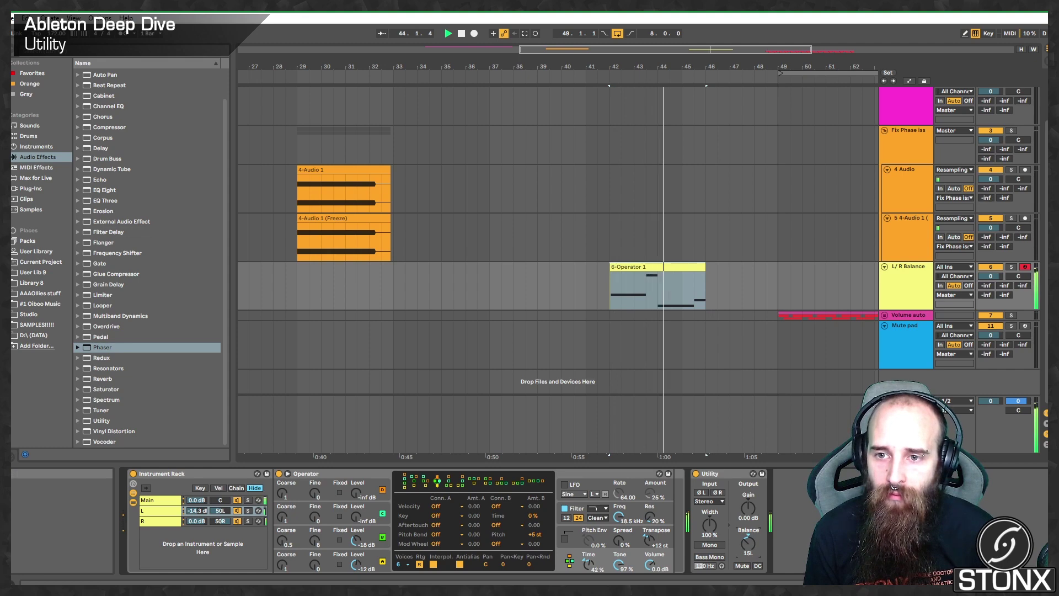
{"action": "left_click_drag", "start_coordinate": [742, 546], "coordinate": [743, 538]}
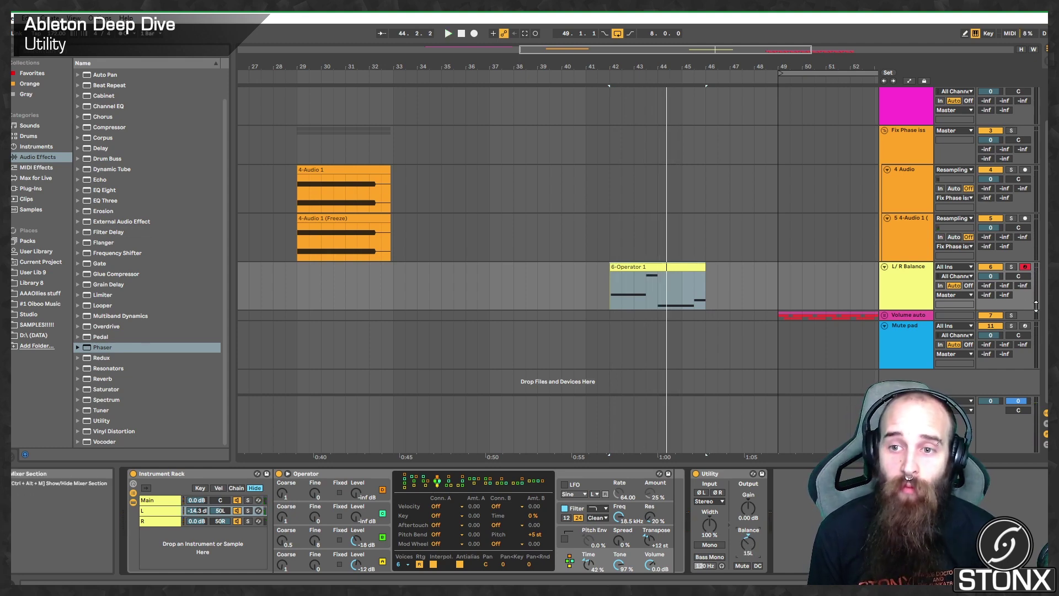
{"action": "key", "text": "space"}
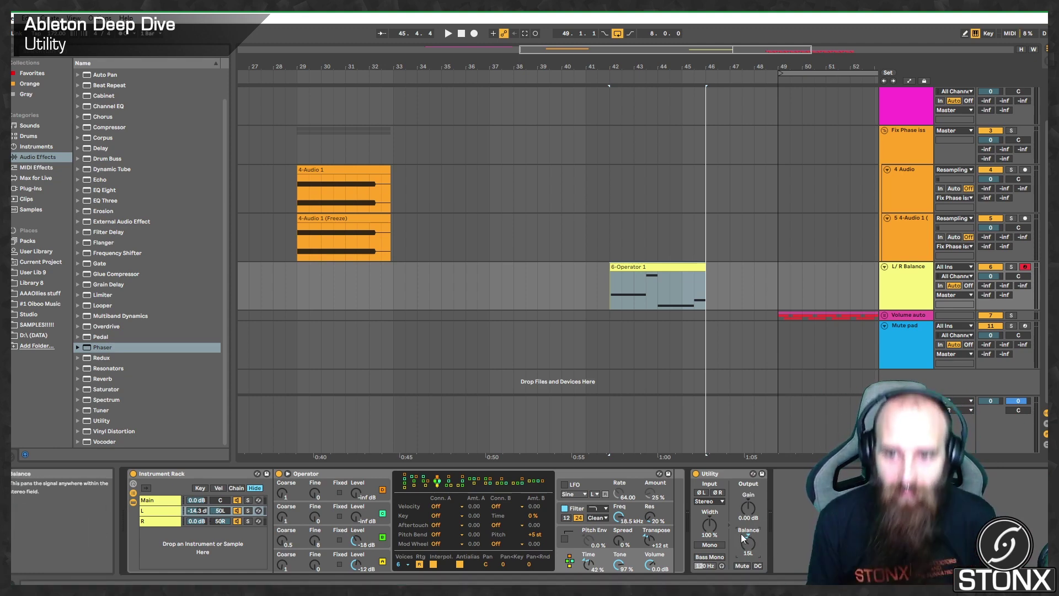
{"action": "left_click_drag", "start_coordinate": [690, 55], "coordinate": [772, 72]}
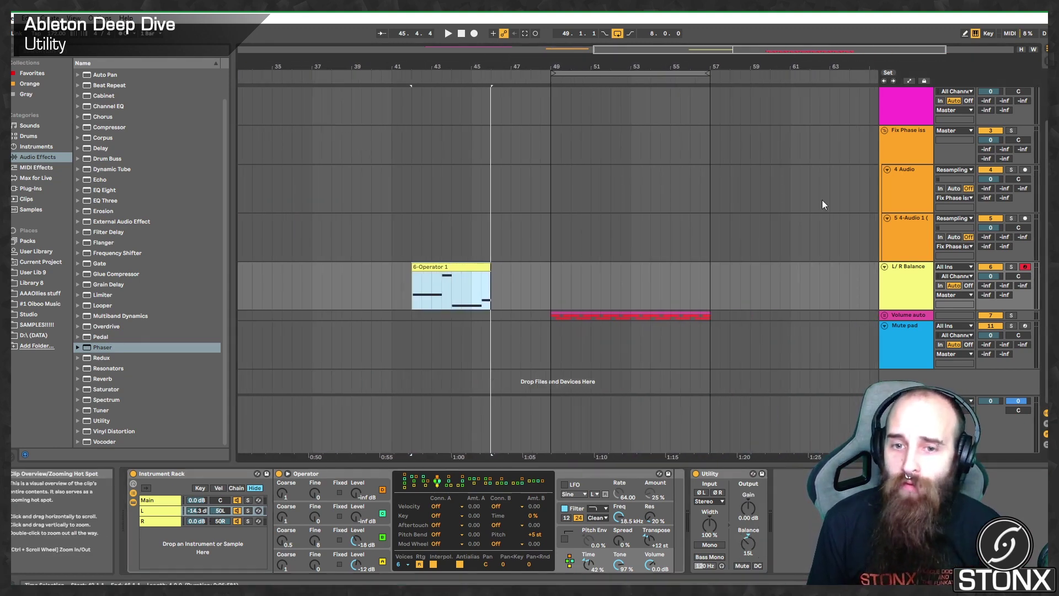
Unfold Volume auto and compare Mono bass's devices with the drum track's CV Envelope Follower
{"action": "left_click", "coordinate": [889, 316]}
{"action": "left_click", "coordinate": [884, 315]}
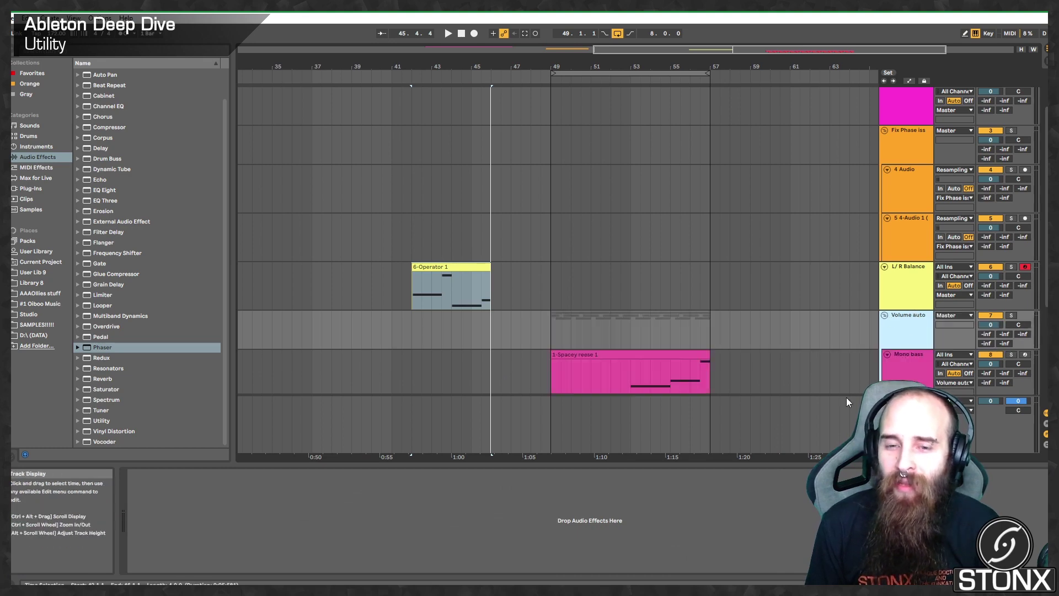
{"action": "scroll", "coordinate": [846, 397], "scroll_direction": "down", "scroll_amount": 5}
{"action": "left_click", "coordinate": [906, 213]}
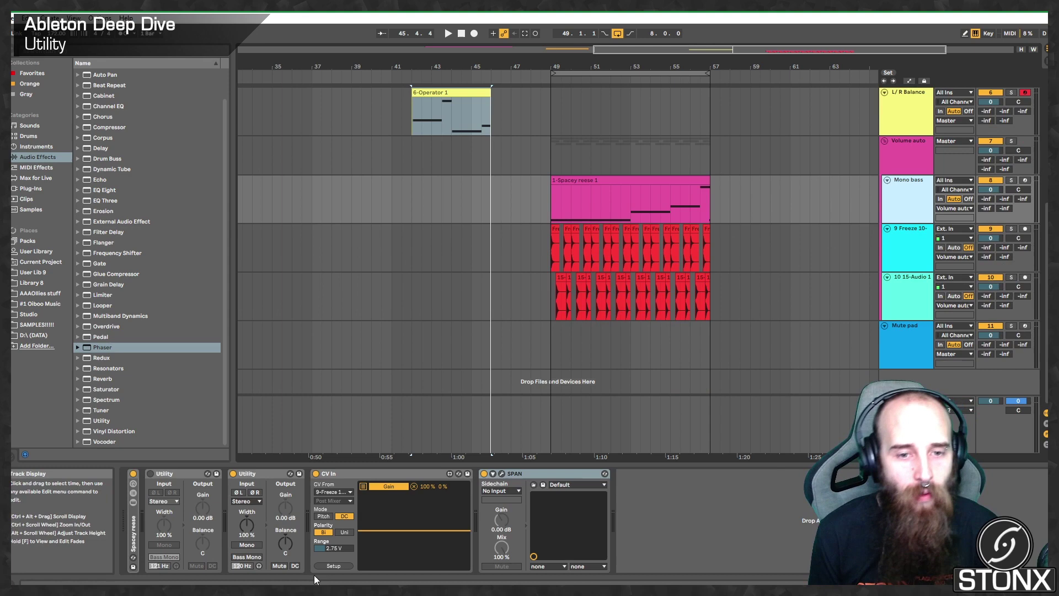
{"action": "left_click", "coordinate": [904, 244]}
{"action": "left_click", "coordinate": [910, 208]}
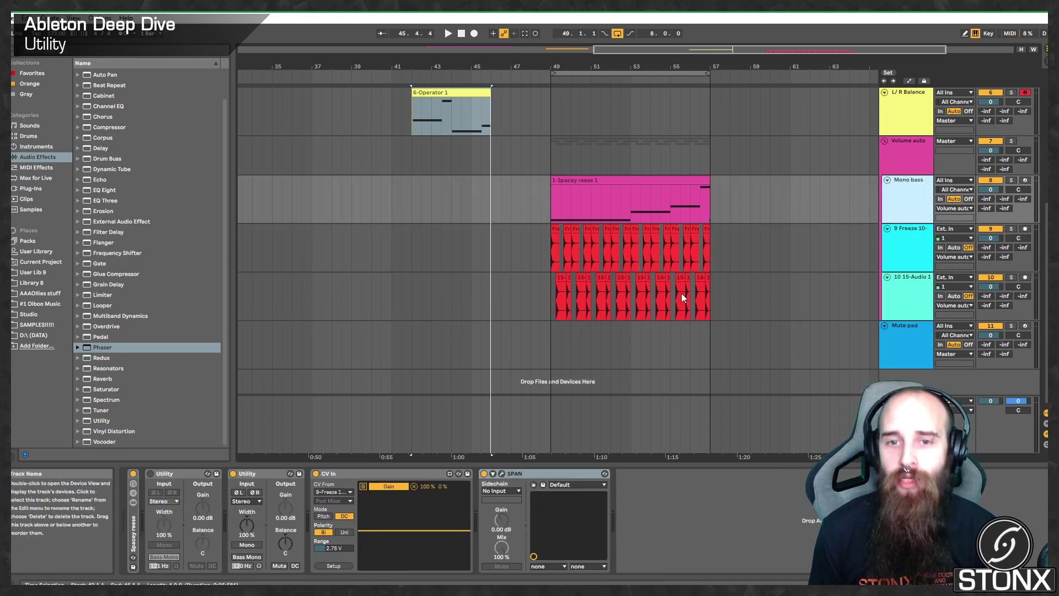
{"action": "left_click", "coordinate": [805, 259]}
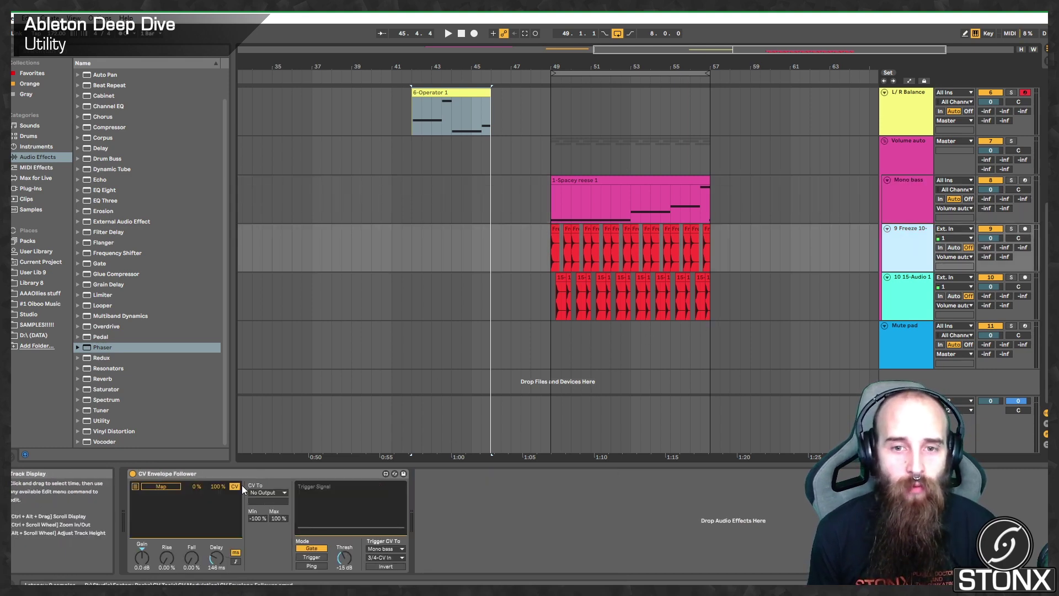
{"action": "left_click", "coordinate": [282, 475]}
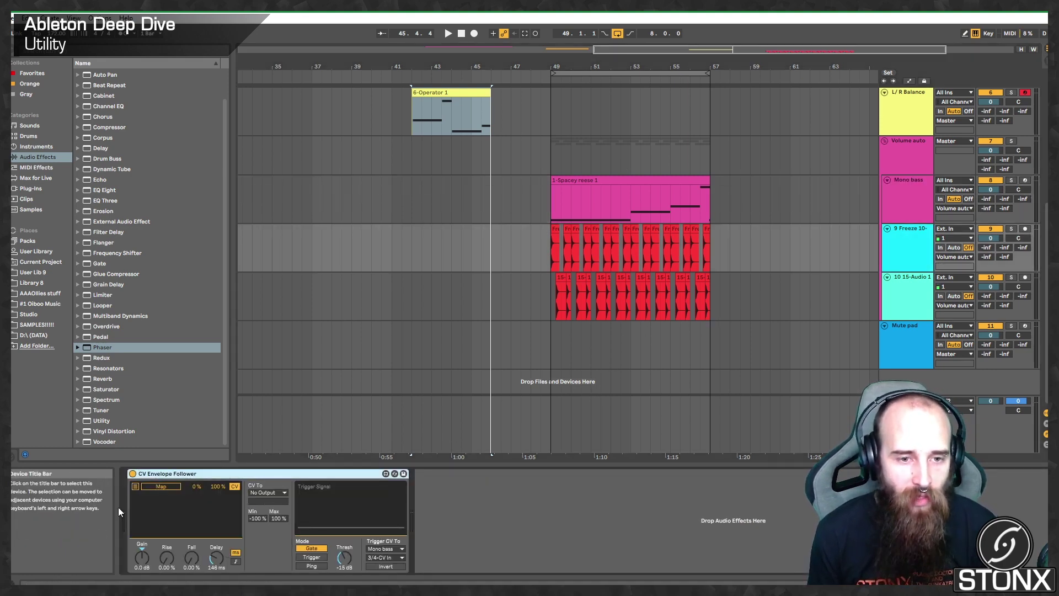
Solo the red 9 Freeze drum track and play from bar 49
{"action": "left_click", "coordinate": [1012, 228]}
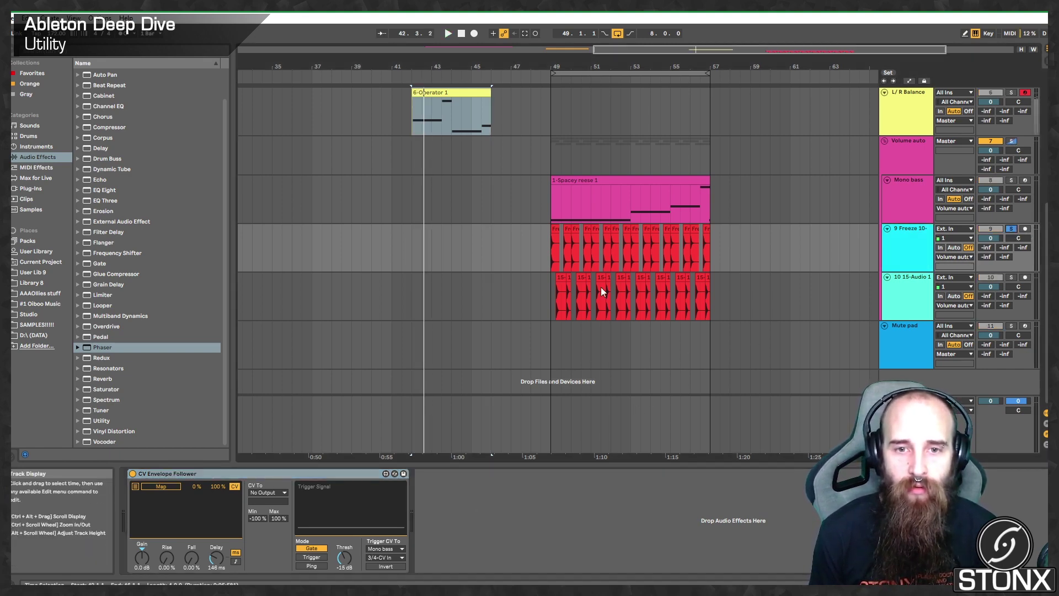
{"action": "left_click", "coordinate": [554, 254]}
{"action": "key", "text": "space"}
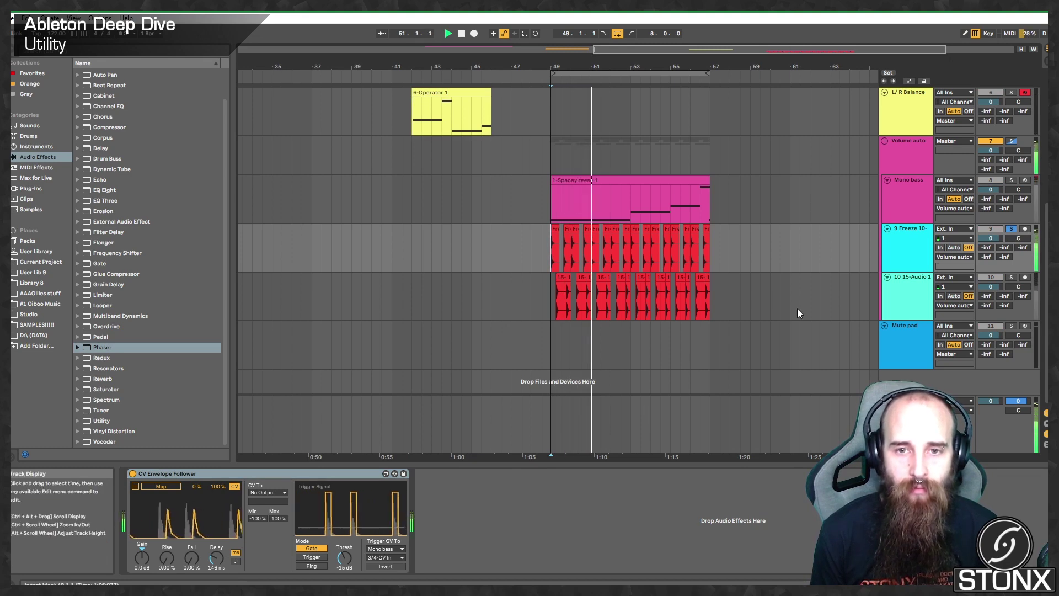
Solo the Mono bass track and play from bar 49 to hear its CV-driven gain
{"action": "left_click", "coordinate": [909, 203]}
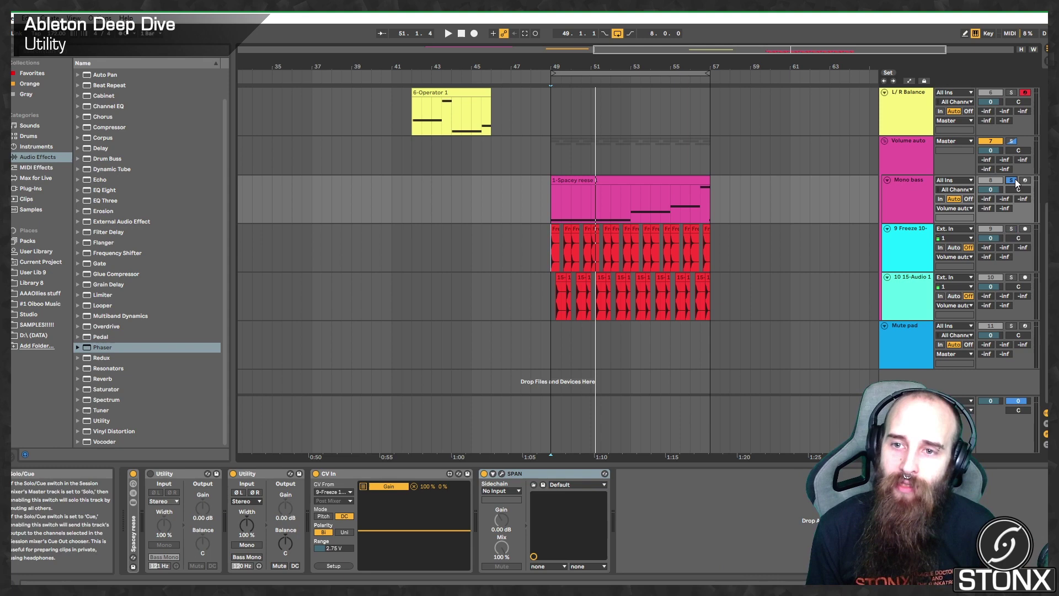
{"action": "key", "text": "space"}
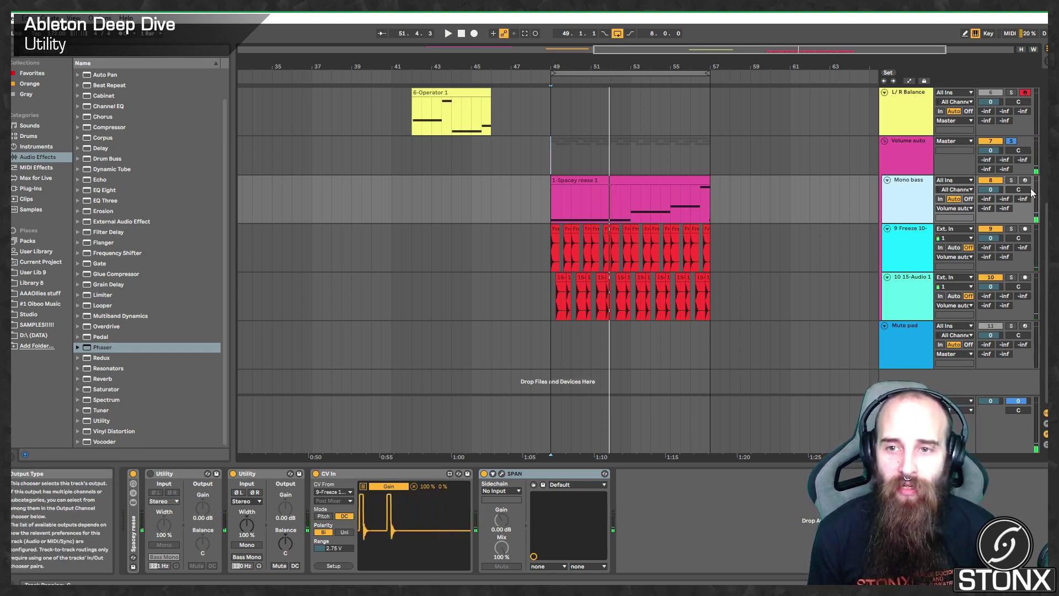
{"action": "left_click", "coordinate": [1011, 180]}
{"action": "key", "text": "space"}
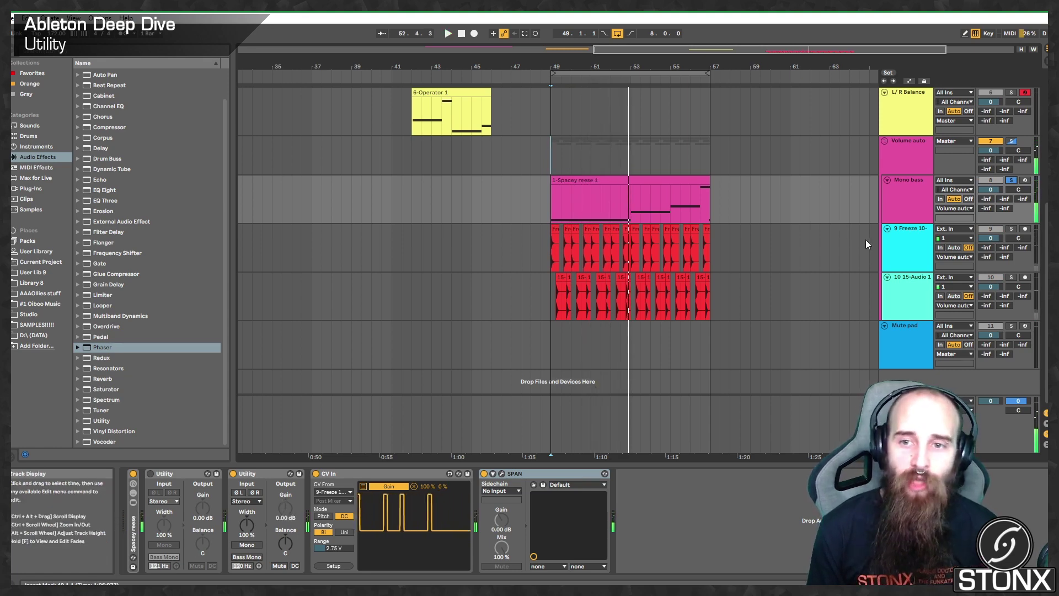
Inspect 9 Freeze's CV Envelope Follower and Mono bass's CV In, then show Mute pad's devices
{"action": "left_click", "coordinate": [898, 244]}
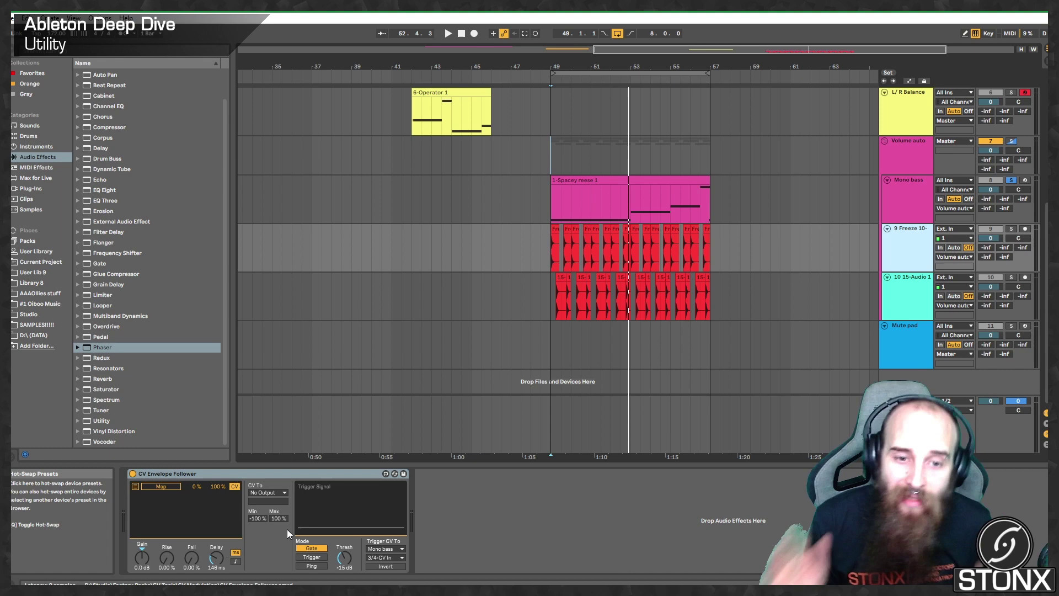
{"action": "key", "text": "Up"}
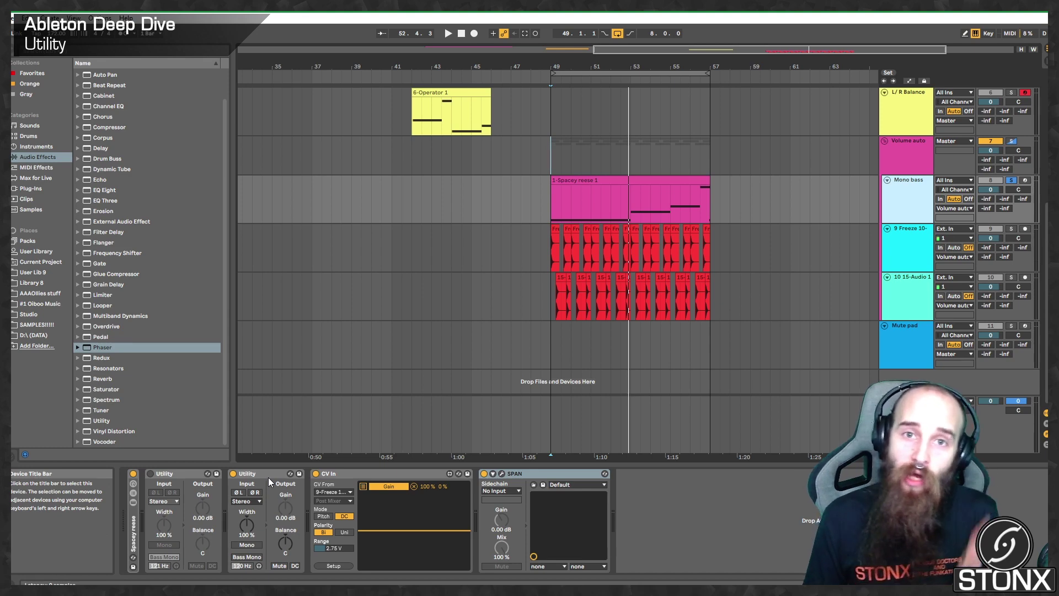
{"action": "left_click", "coordinate": [373, 478]}
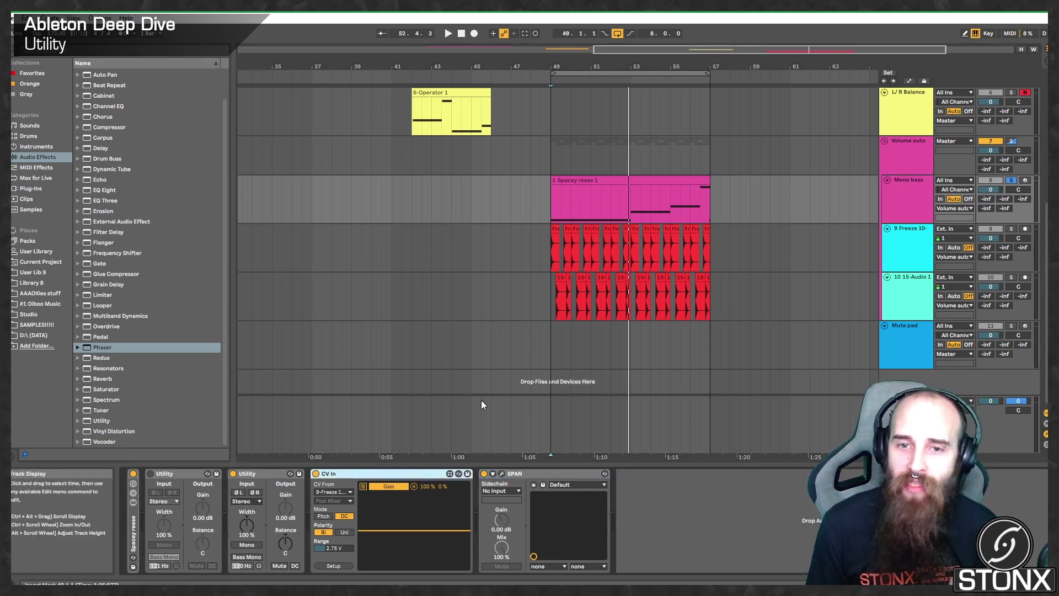
{"action": "left_click", "coordinate": [922, 332]}
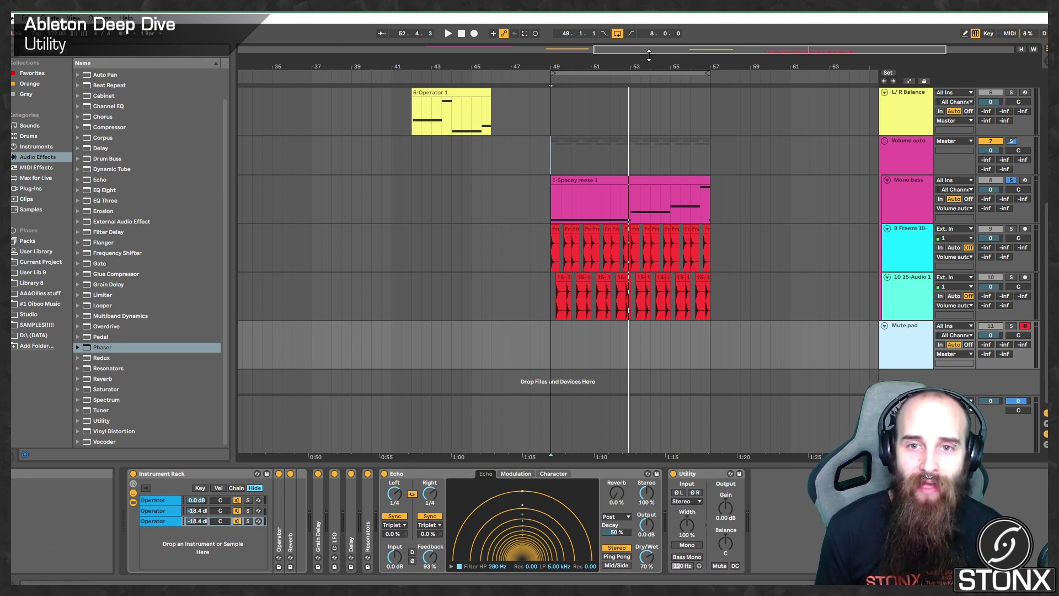
Zoom the arrangement out to bars 5–69 and put the start marker at bar 65 on Mute pad
{"action": "left_click_drag", "start_coordinate": [647, 50], "coordinate": [591, 206]}
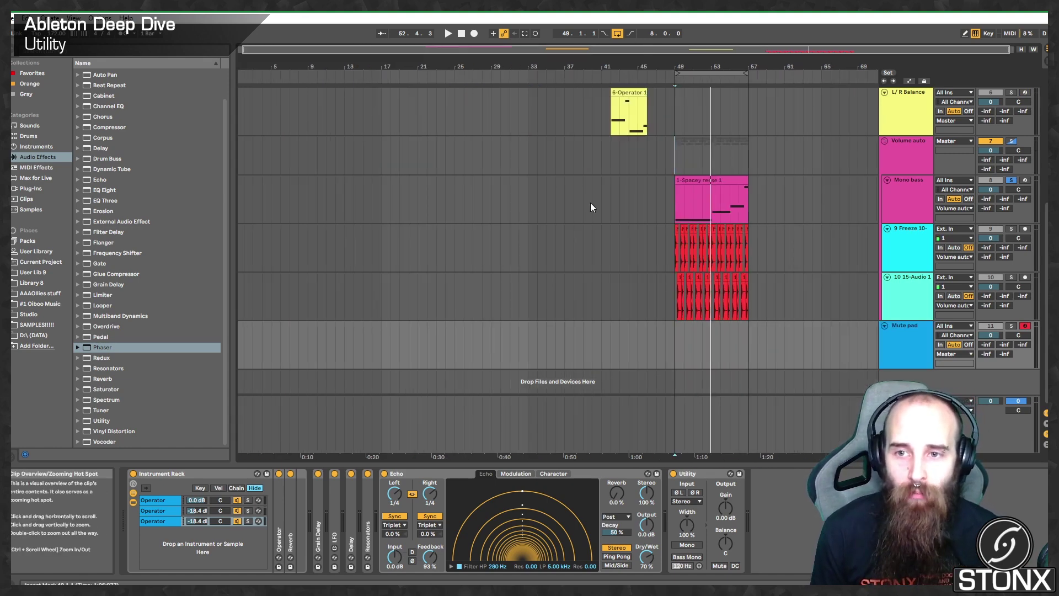
{"action": "left_click", "coordinate": [821, 342]}
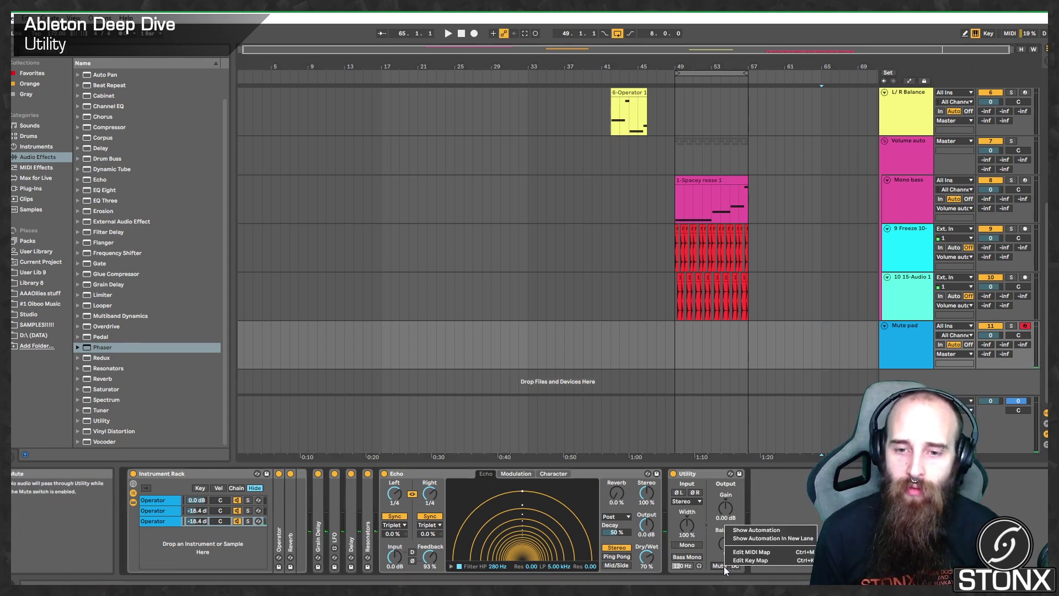
Show automation lanes, bring up Mute pad's Utility, and play from bar 66 to hear the Mute envelope
{"action": "key", "text": "a"}
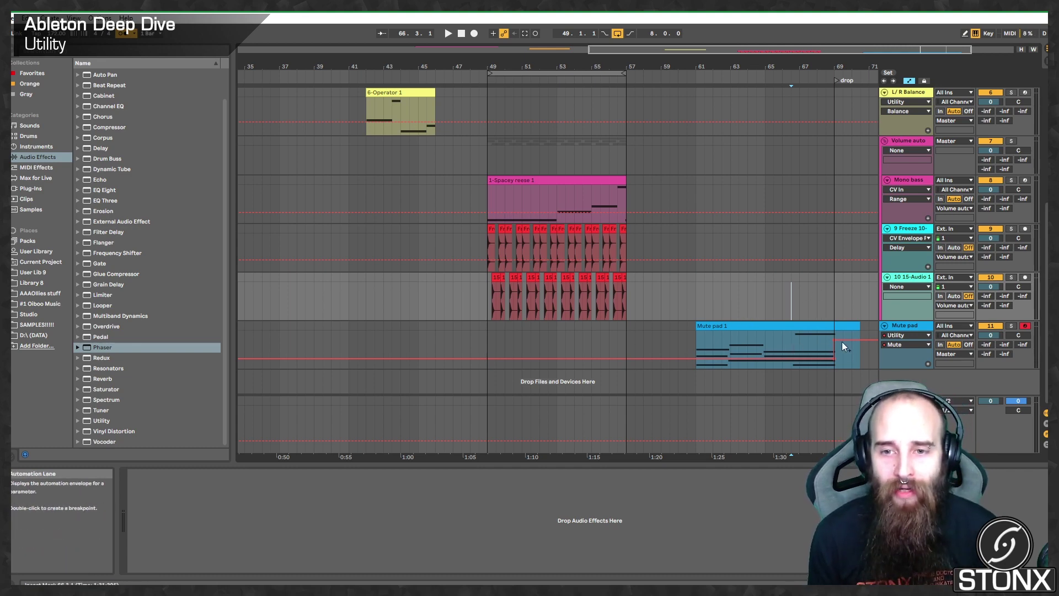
{"action": "left_click", "coordinate": [912, 324]}
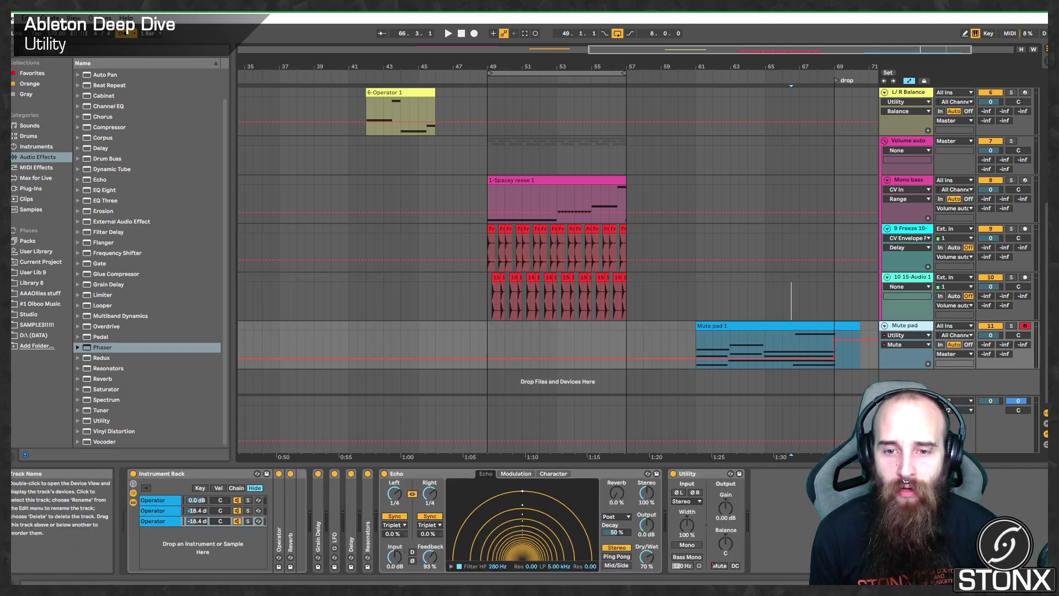
{"action": "left_click", "coordinate": [818, 296]}
{"action": "left_click", "coordinate": [783, 303]}
{"action": "key", "text": "space"}
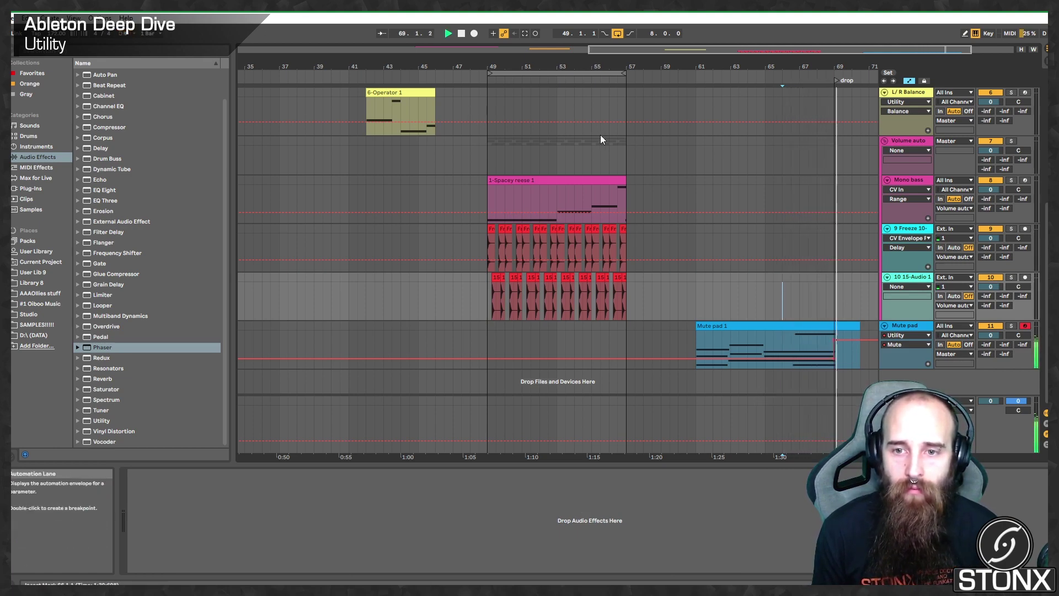
{"action": "left_click", "coordinate": [928, 326]}
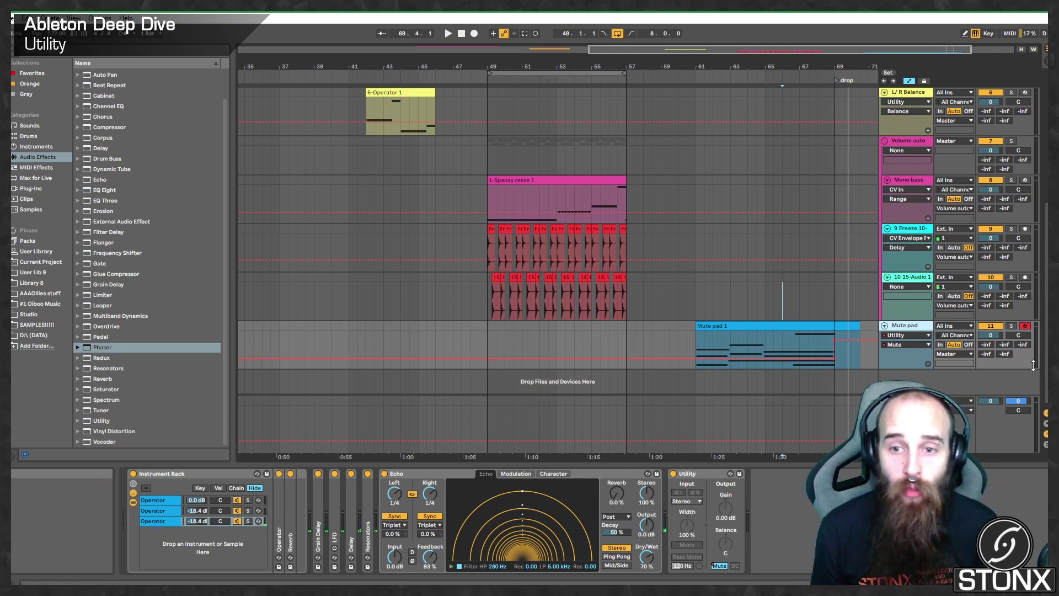
Turn the Utility width's Mid/Side mode on and back off
{"action": "right_click", "coordinate": [688, 524]}
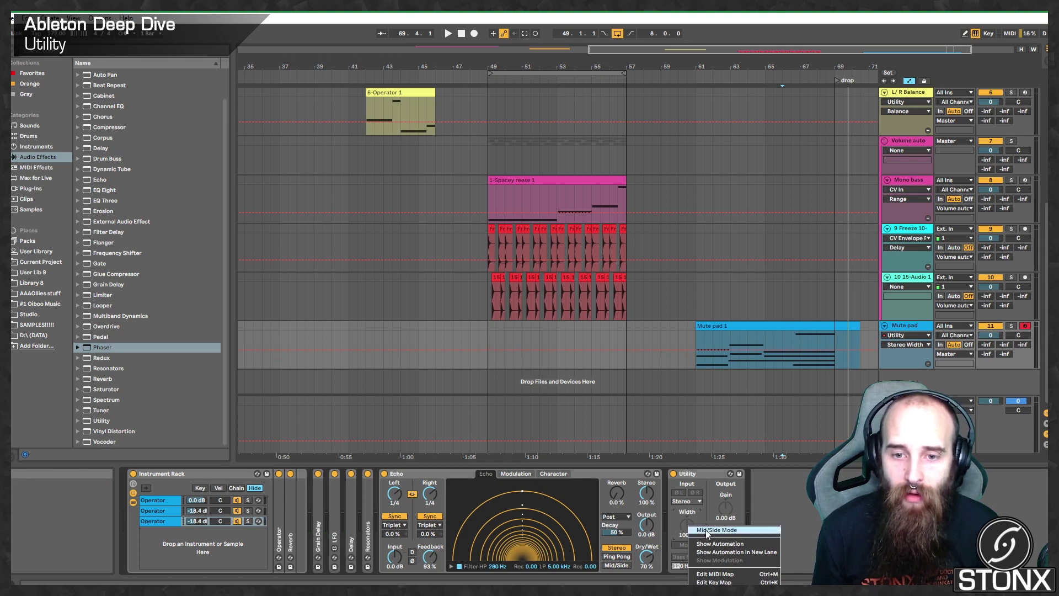
{"action": "left_click", "coordinate": [706, 529]}
{"action": "right_click", "coordinate": [684, 527]}
{"action": "left_click", "coordinate": [708, 531]}
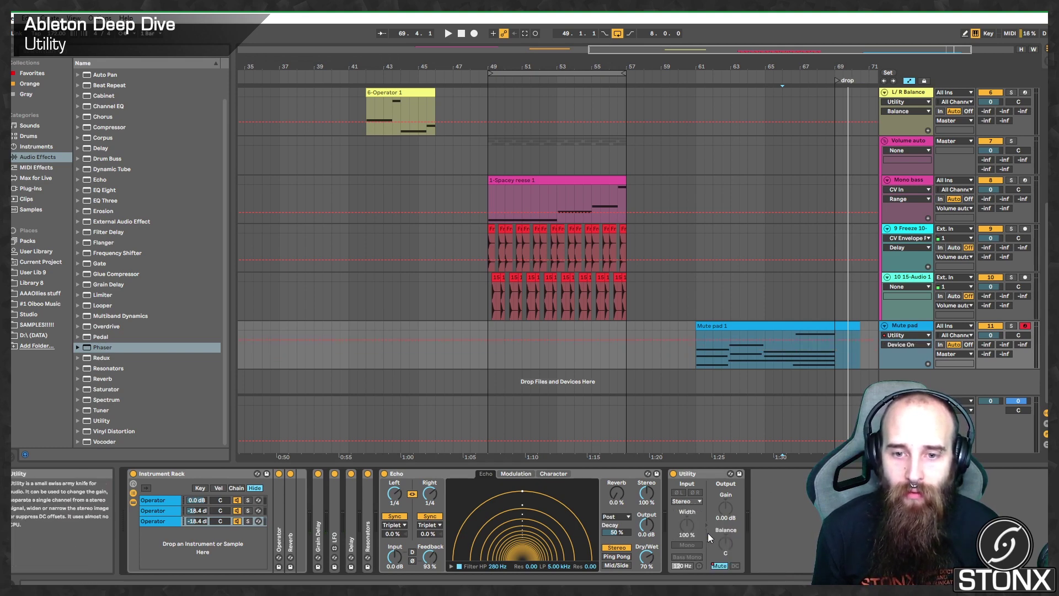
Show the Mute pad's Utility Gain automation and play from bar 61
{"action": "left_click", "coordinate": [727, 359]}
{"action": "key", "text": "space"}
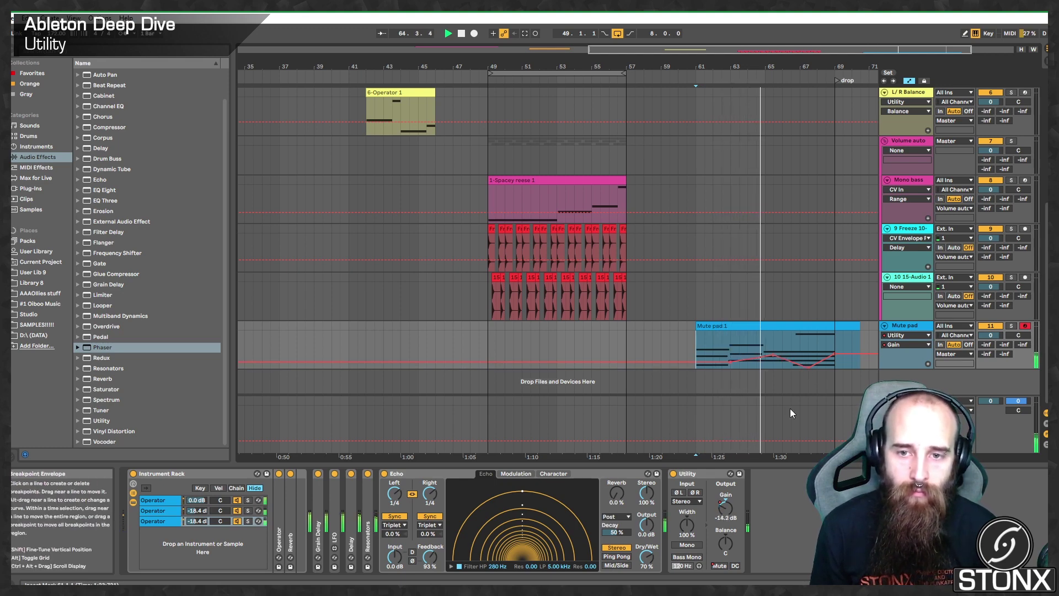
{"action": "mouse_move", "coordinate": [809, 367]}
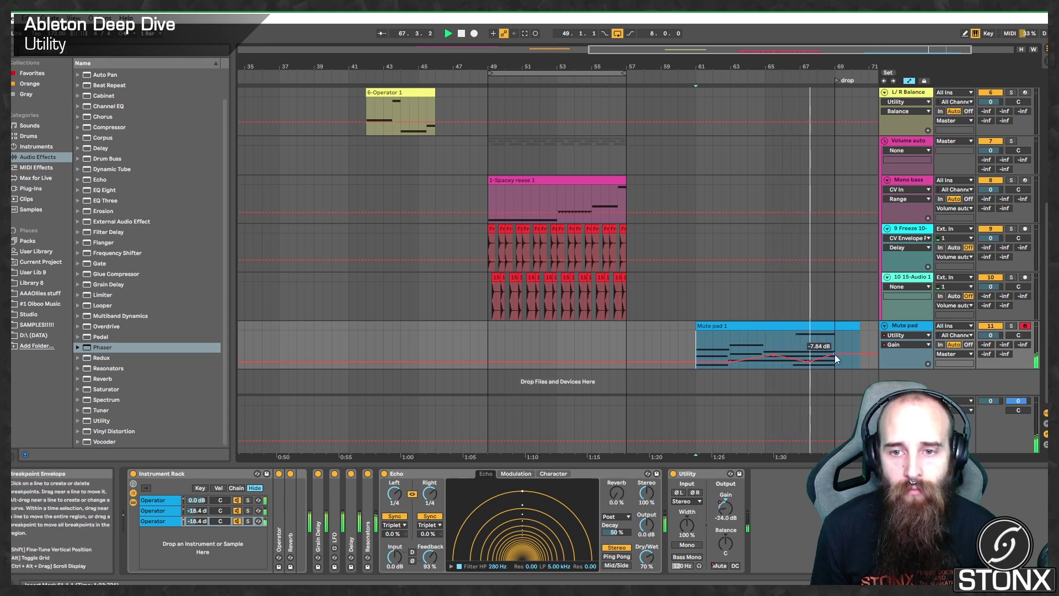
{"action": "mouse_move", "coordinate": [845, 358]}
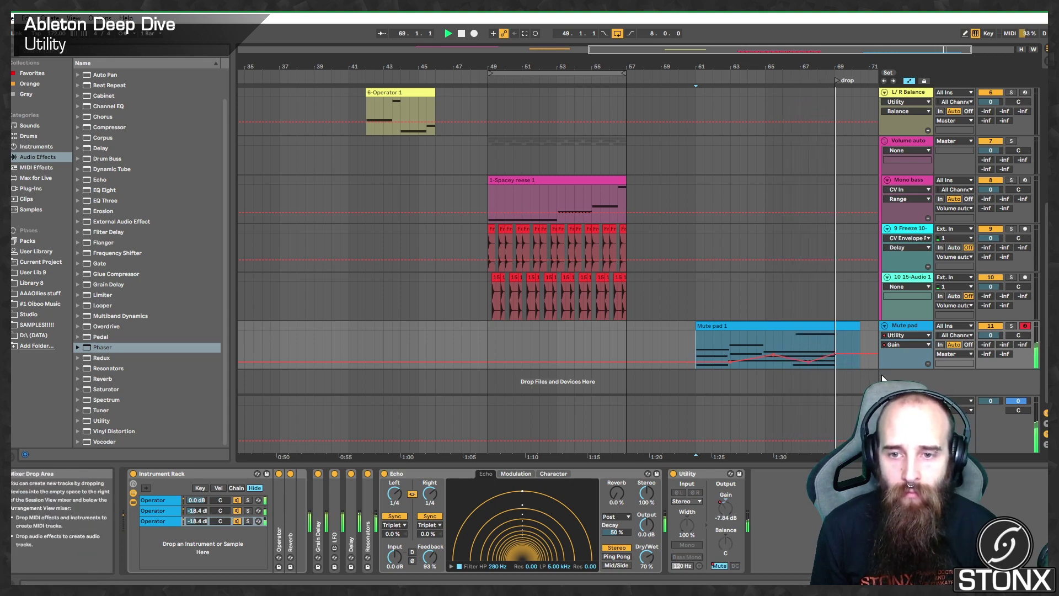
Stop playback and show the Mute pad's Track Volume automation lane
{"action": "key", "text": "space"}
{"action": "right_click", "coordinate": [898, 336]}
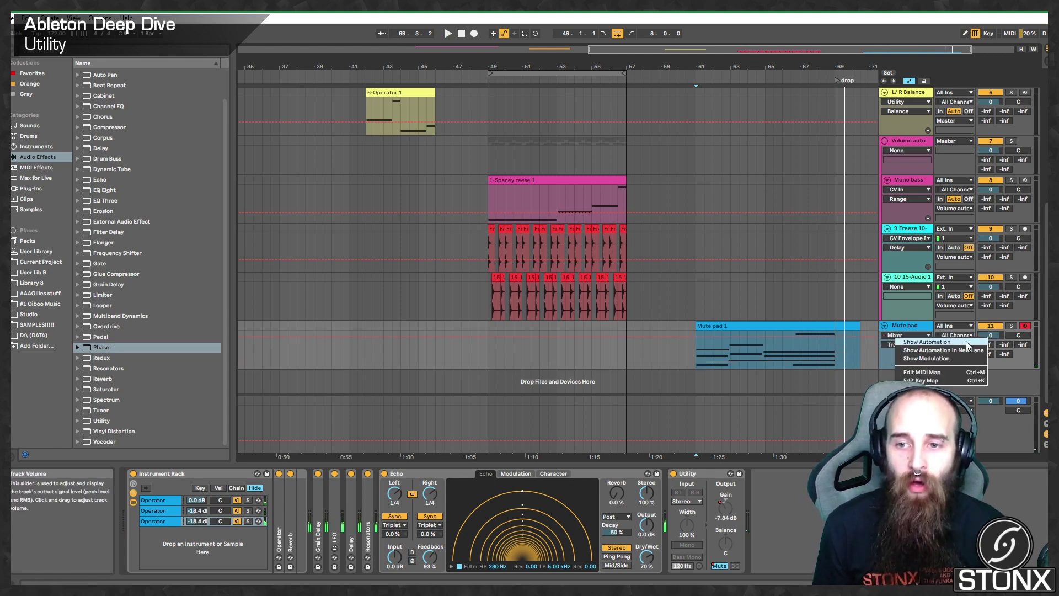
{"action": "left_click", "coordinate": [935, 342]}
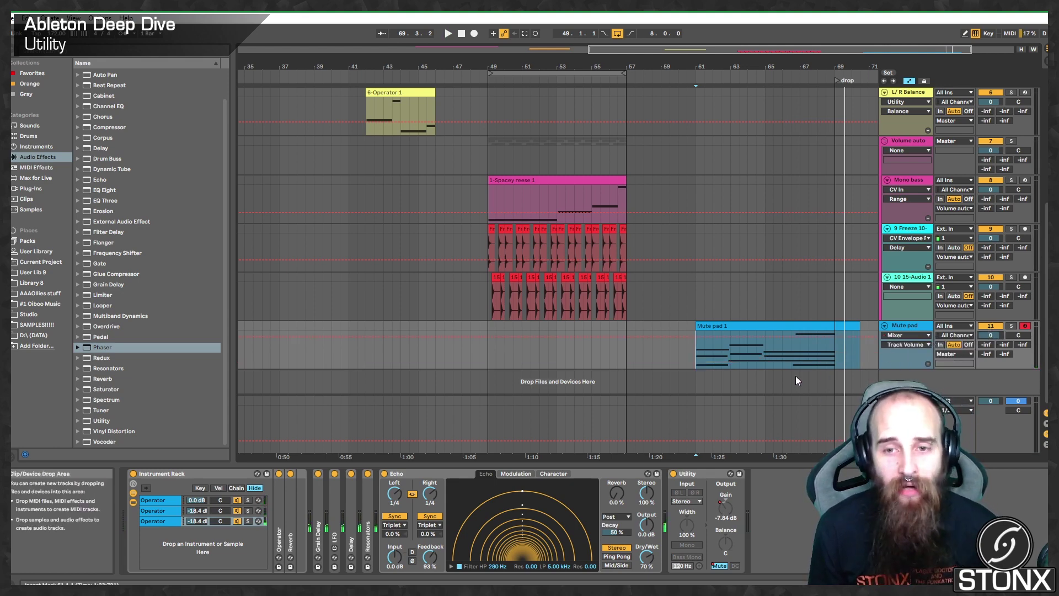
Draw two V-shaped volume dips returning to -2.0 dB, select bars 59–68, then show Utility Gain
{"action": "left_click", "coordinate": [704, 339]}
{"action": "left_click", "coordinate": [731, 367]}
{"action": "left_click", "coordinate": [756, 338]}
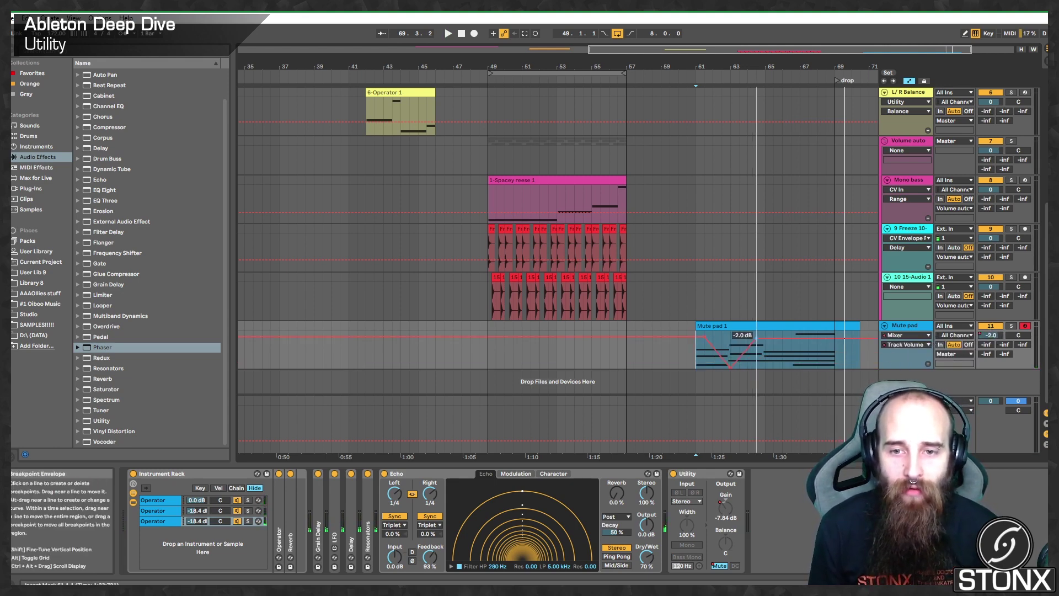
{"action": "left_click", "coordinate": [792, 364]}
{"action": "left_click", "coordinate": [809, 336]}
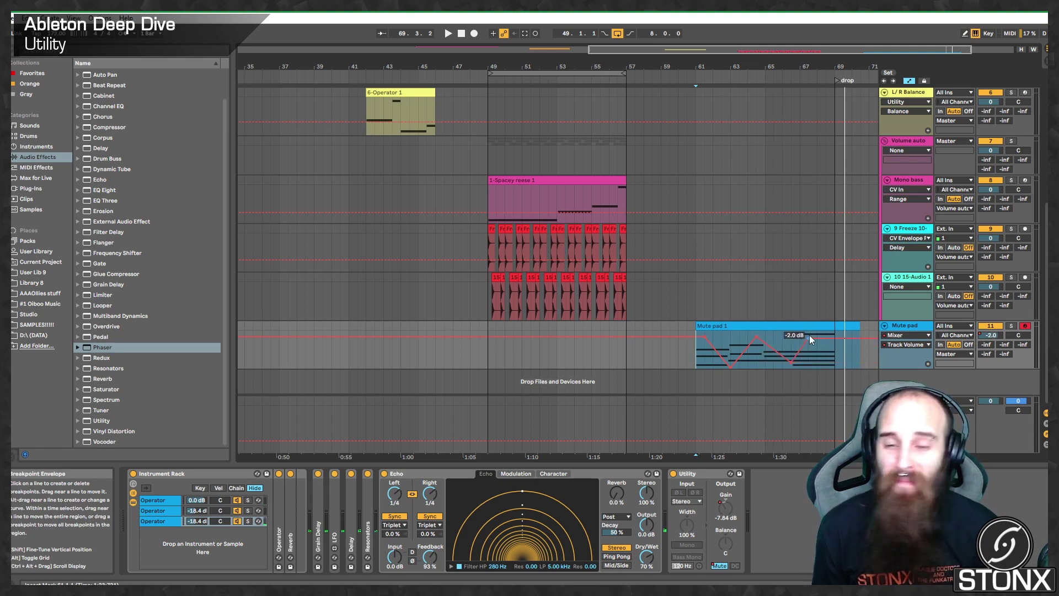
{"action": "left_click_drag", "start_coordinate": [670, 343], "coordinate": [809, 353]}
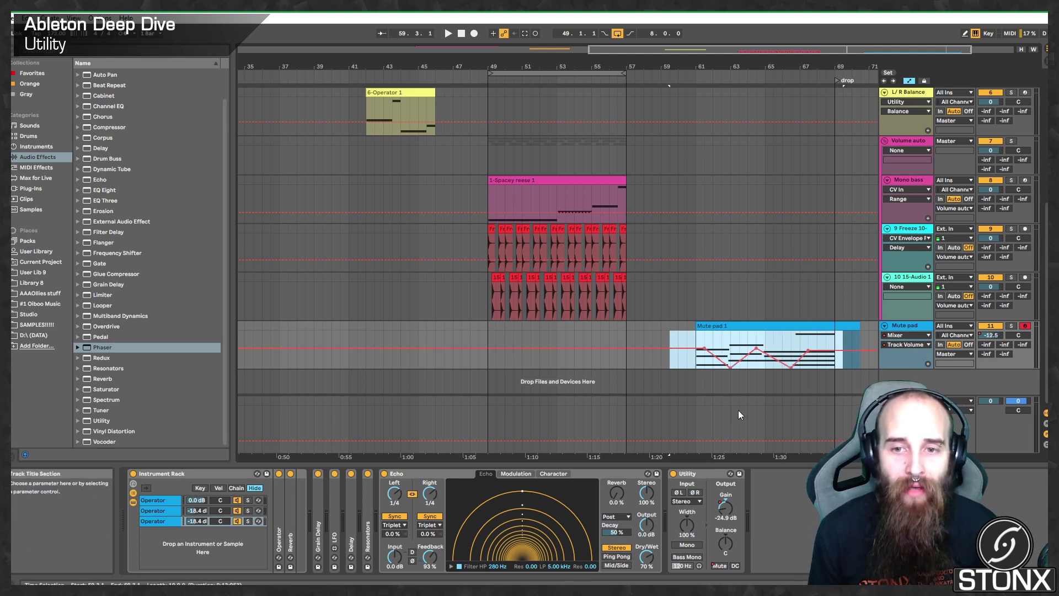
{"action": "left_click", "coordinate": [726, 507]}
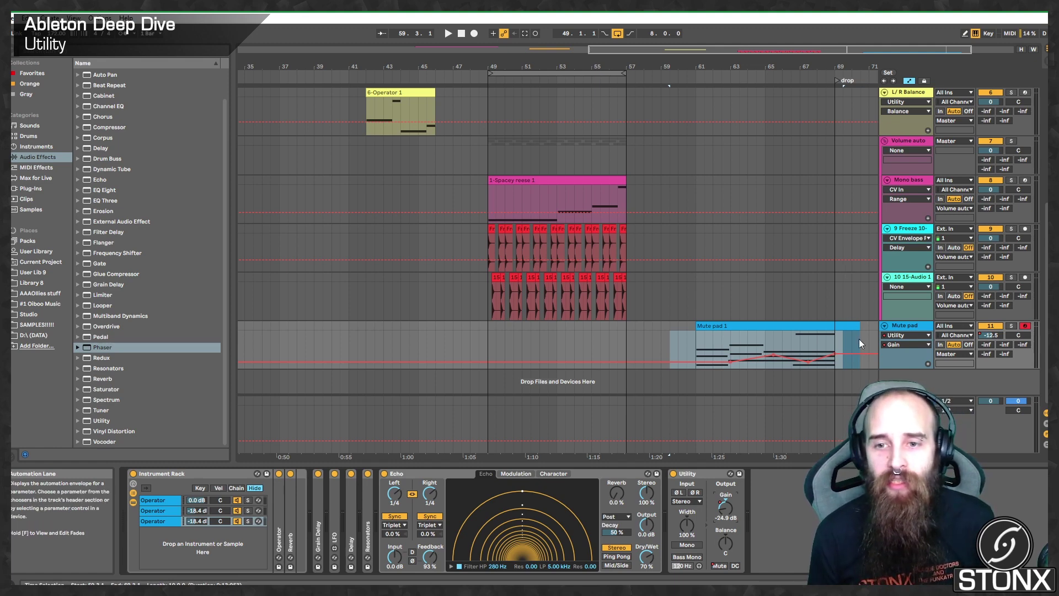
Drag the Mute pad volume field from -12.5 up to -8.6 dB, overriding the automation
{"action": "left_click_drag", "start_coordinate": [991, 335], "coordinate": [991, 324]}
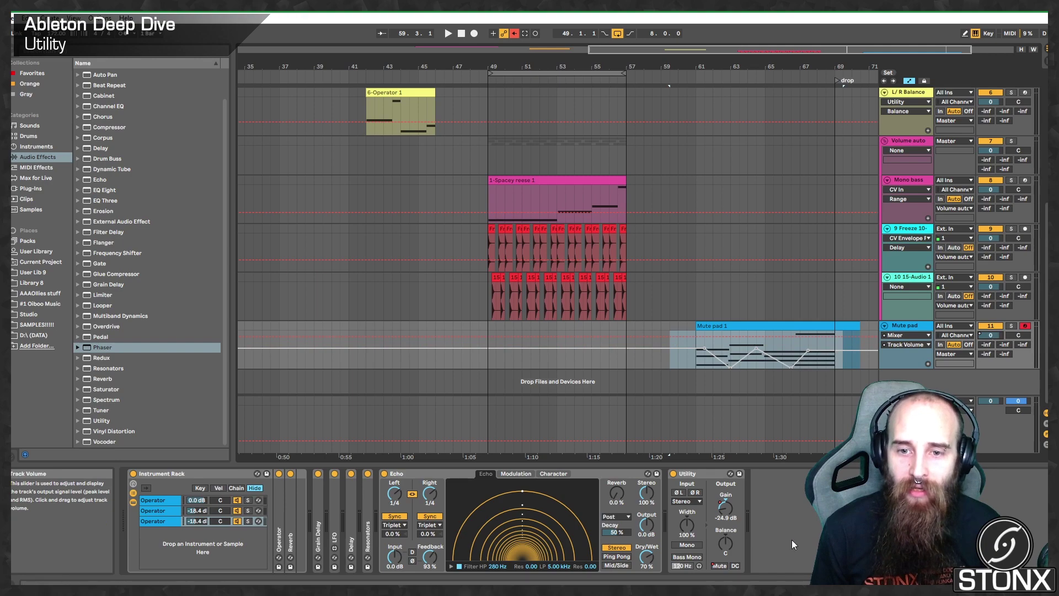